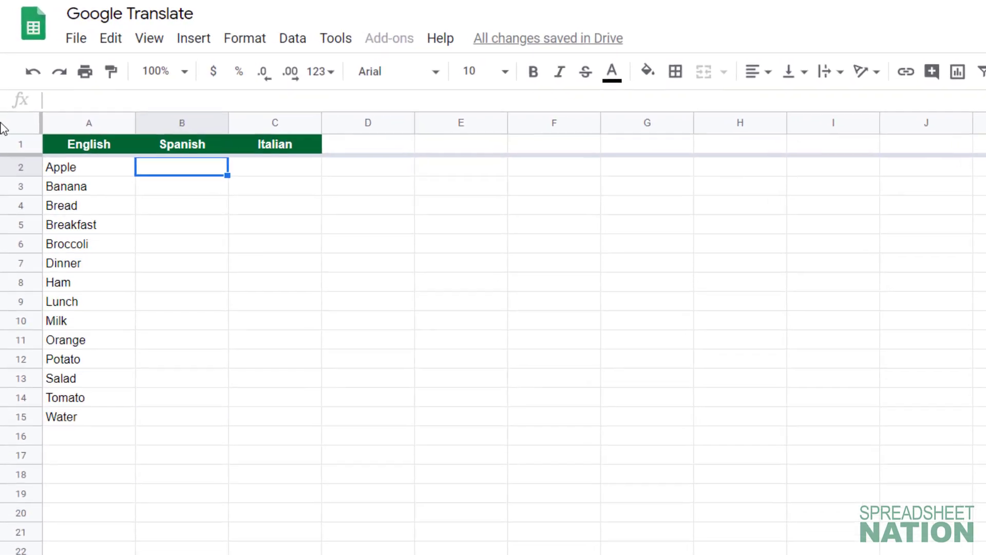
# Enter =GOOGLETRANSLATE(A2,"en","es") in B2 and fill it down the Spanish column through B15
pyautogui.moveTo(81, 175); pyautogui.dragTo(98, 432)
pyautogui.click(203, 179)
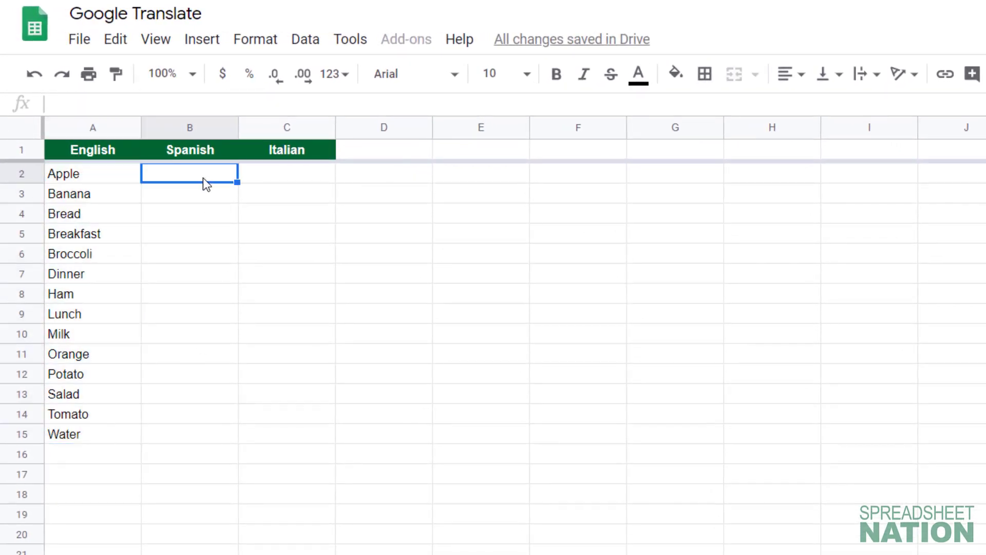
pyautogui.write('=')
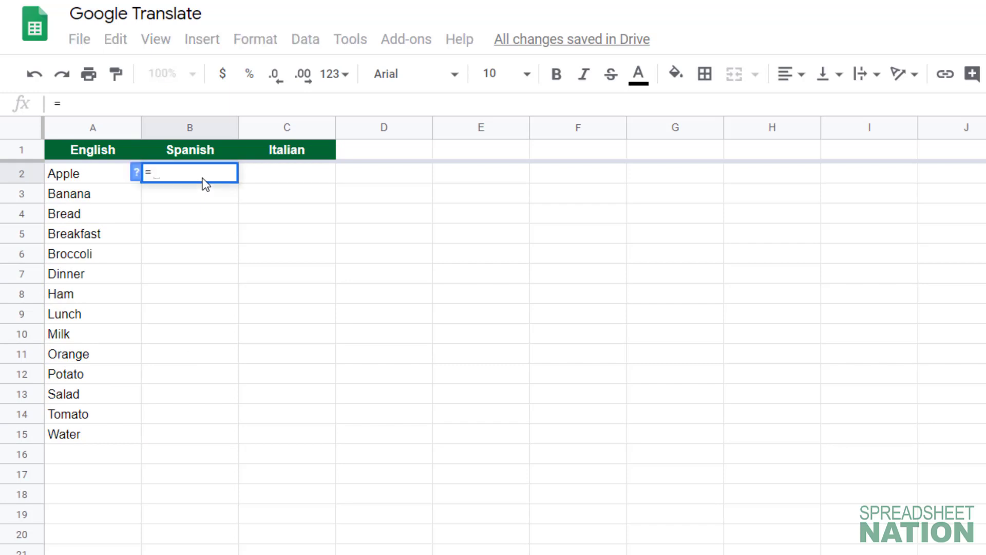
pyautogui.write('googletrans')
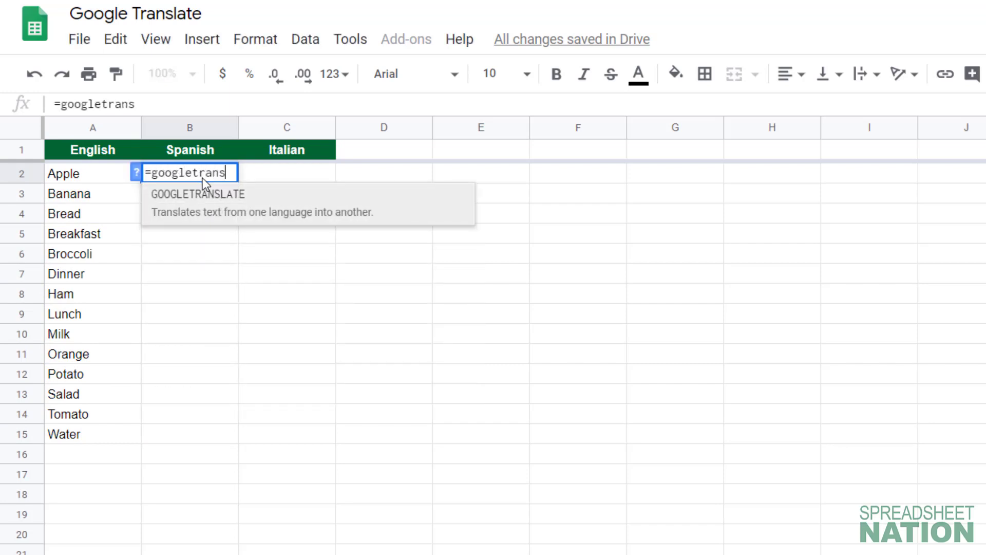
pyautogui.press('Tab')
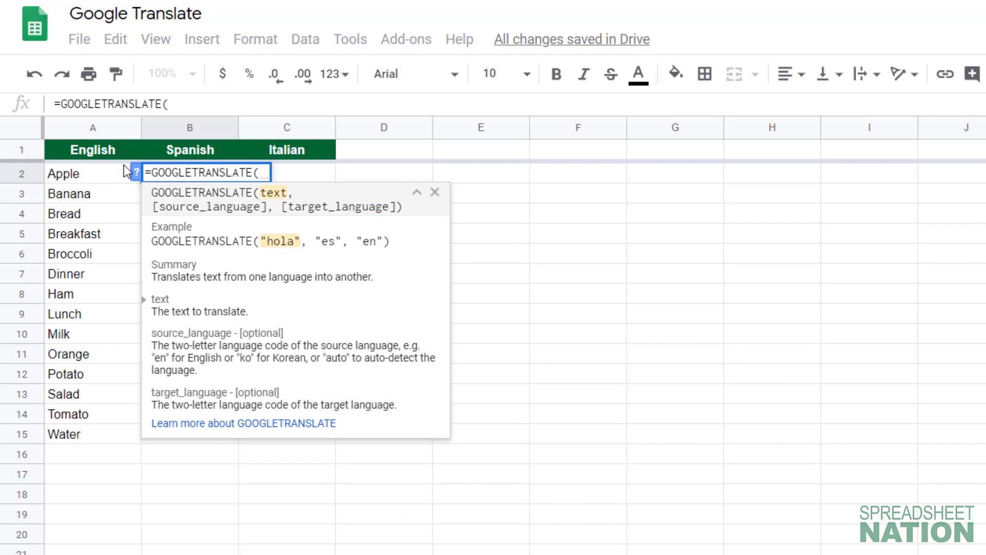
pyautogui.click(89, 181)
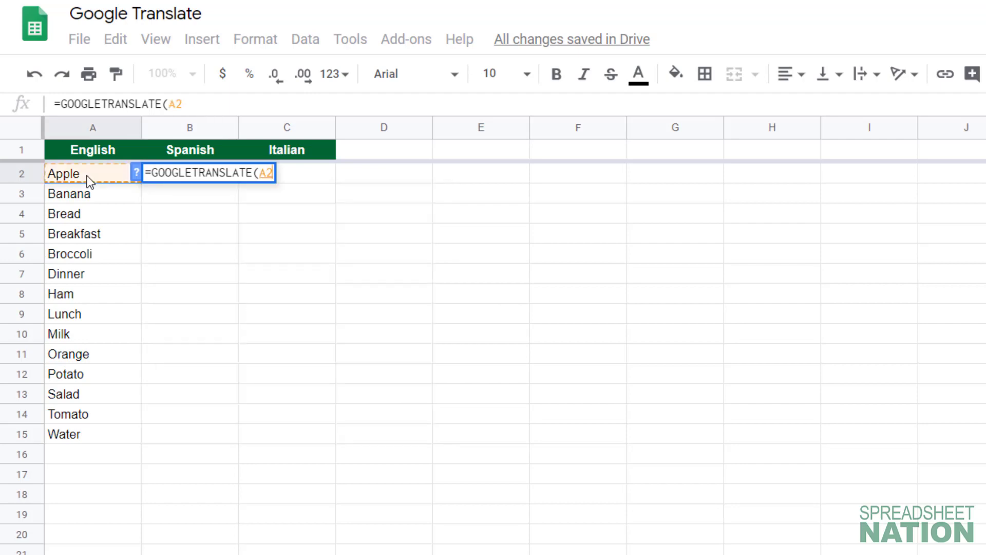
pyautogui.write(',')
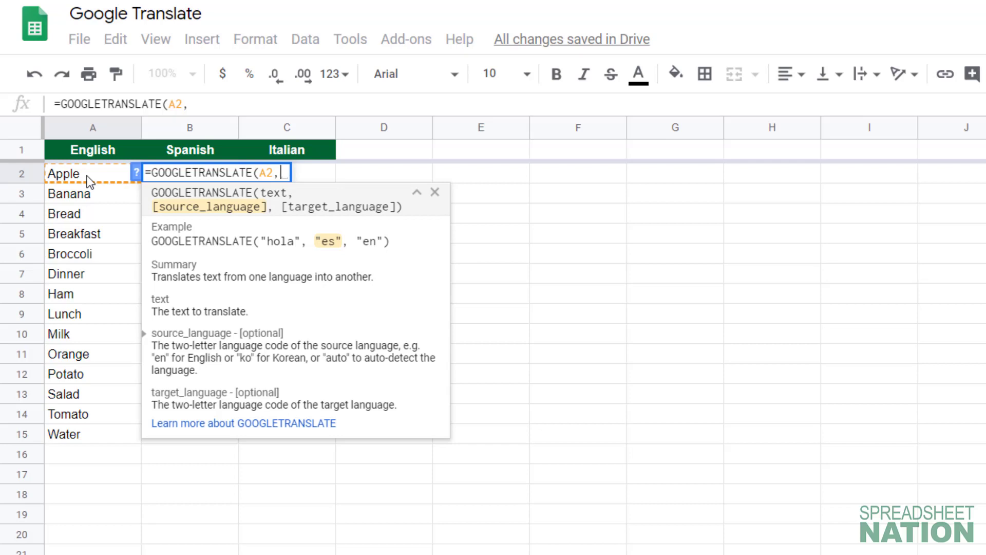
pyautogui.write('"')
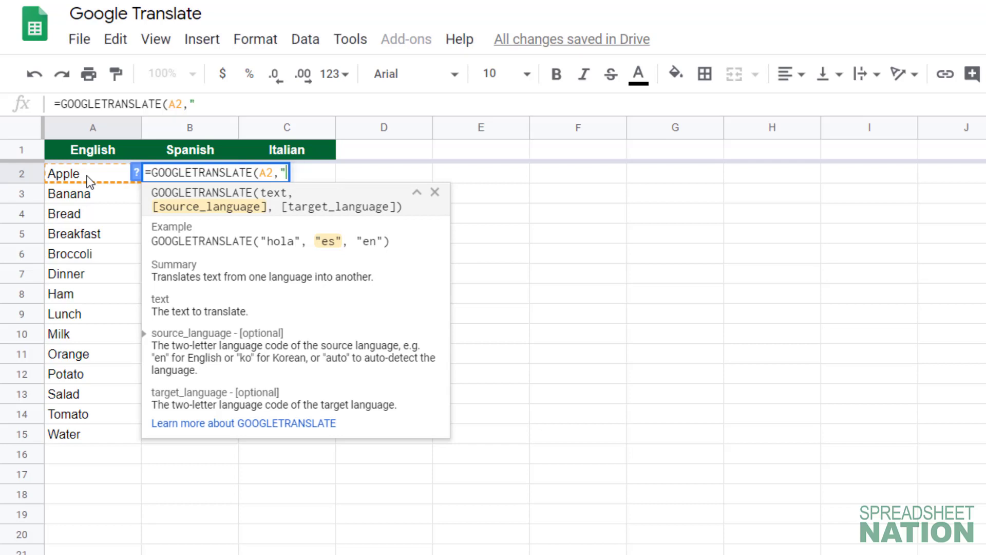
pyautogui.write('en",')
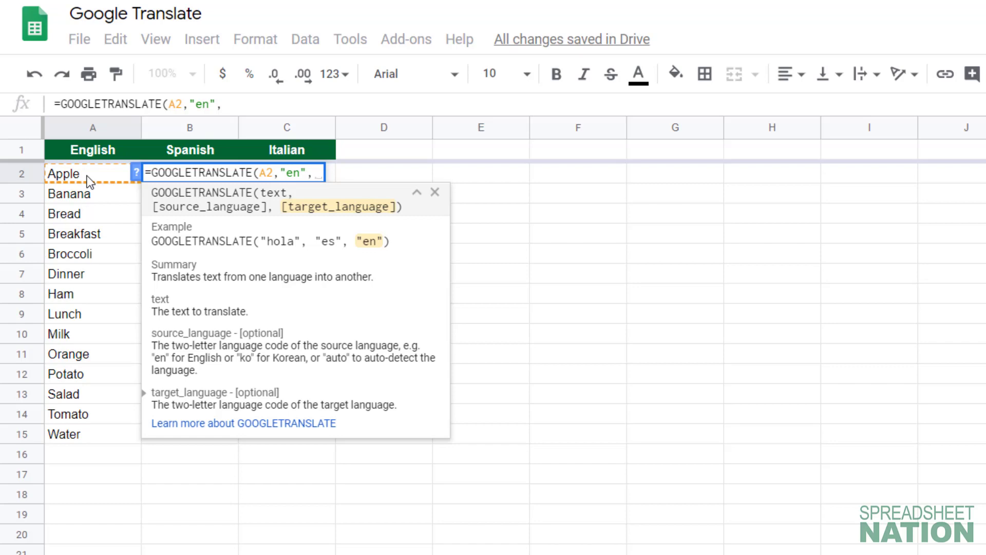
pyautogui.write('"es"')
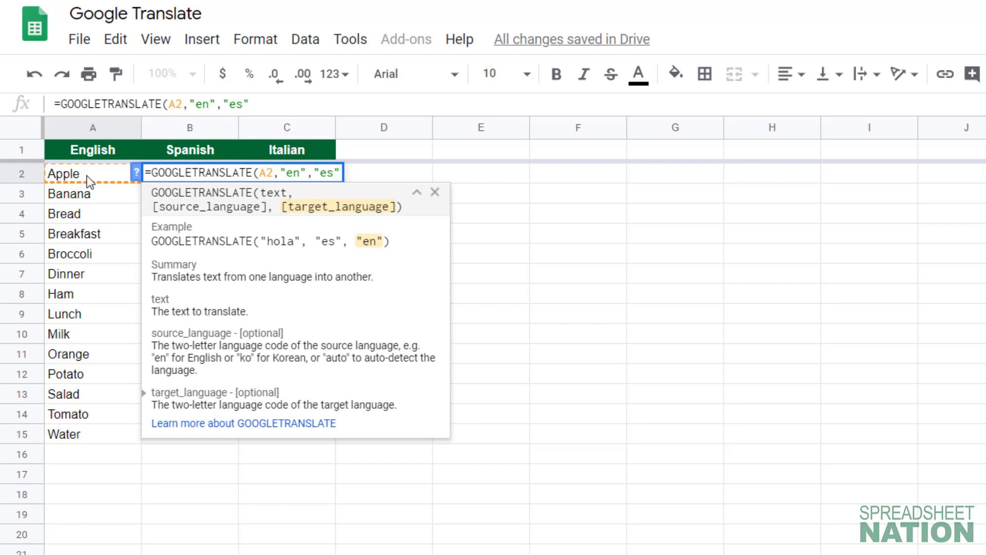
pyautogui.press('Return')
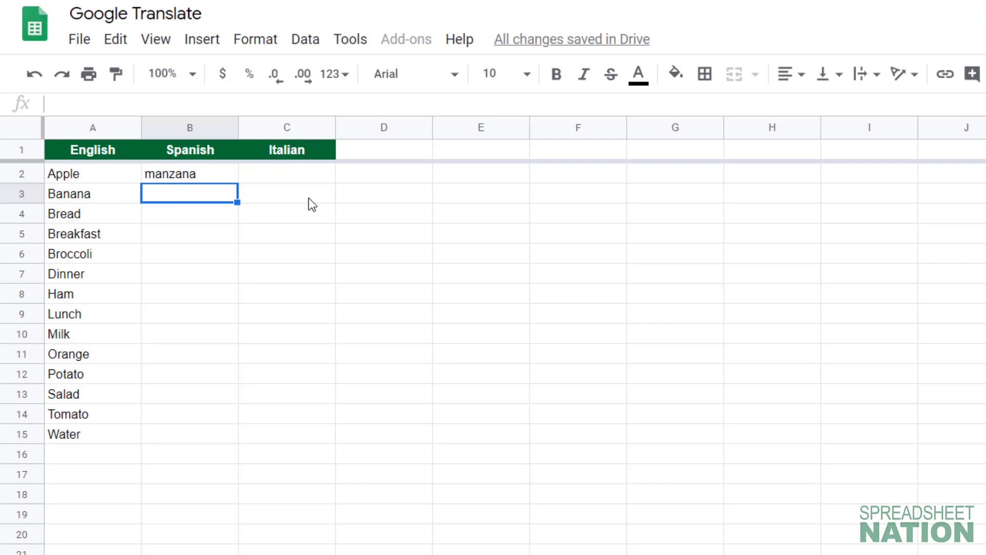
pyautogui.click(233, 178)
pyautogui.moveTo(237, 182); pyautogui.dragTo(209, 431)
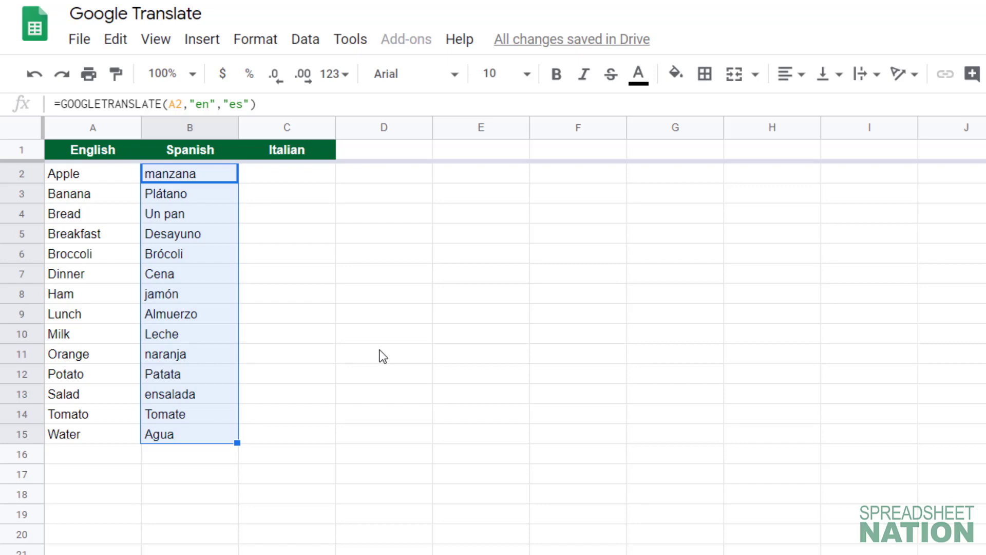
# Enter =GOOGLETRANSLATE(B2,"es","it") in C2 and fill it down the Italian column through C15
pyautogui.press('Right')
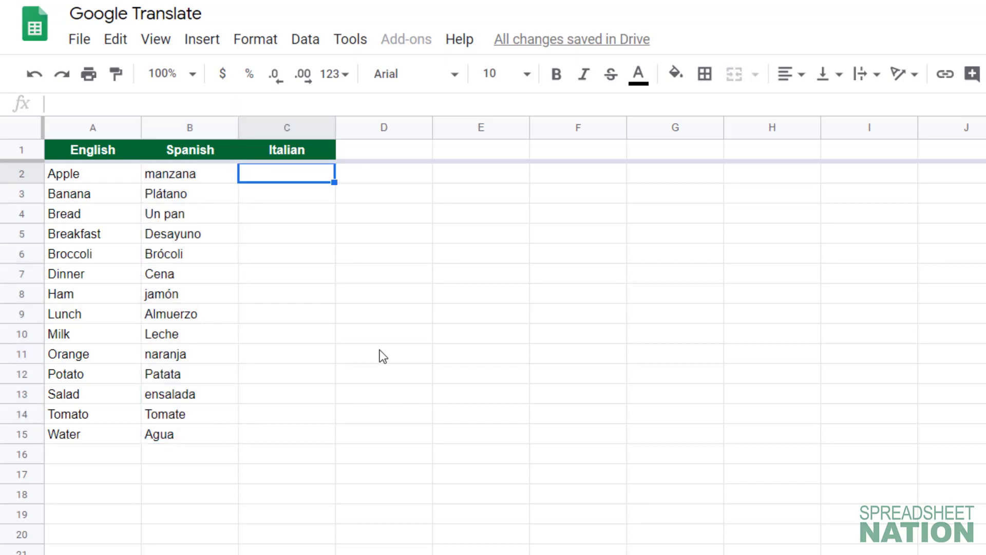
pyautogui.write('=goo')
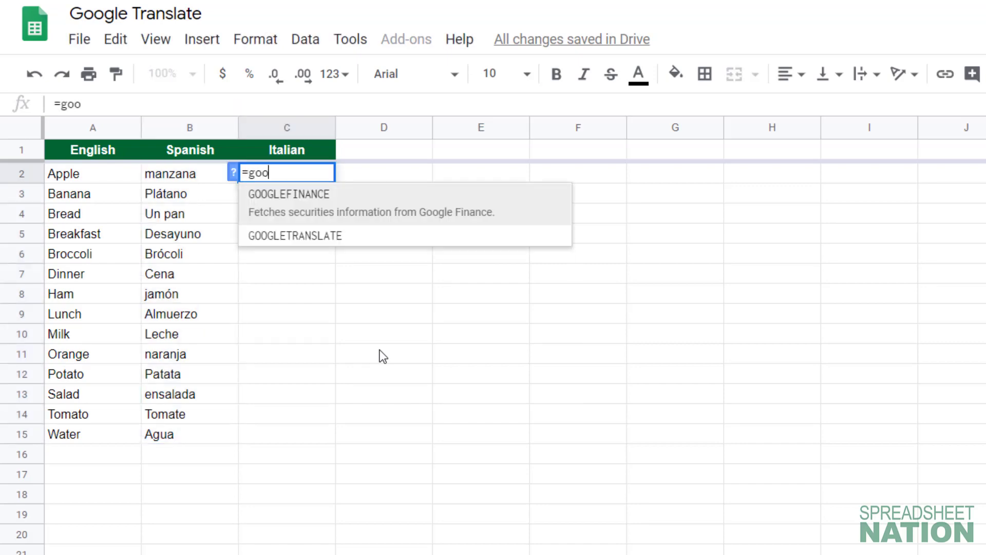
pyautogui.write('gletrans')
pyautogui.press('Tab')
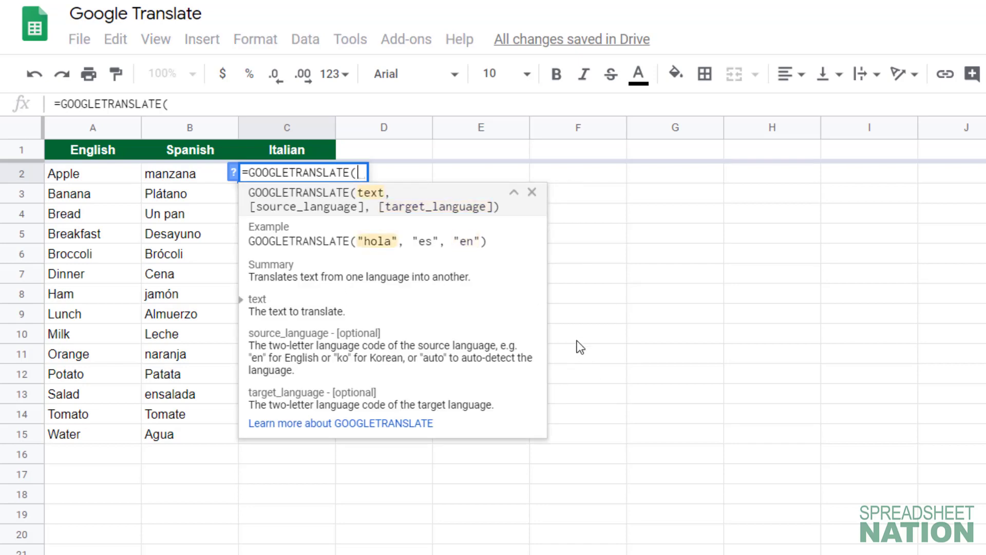
pyautogui.click(170, 177)
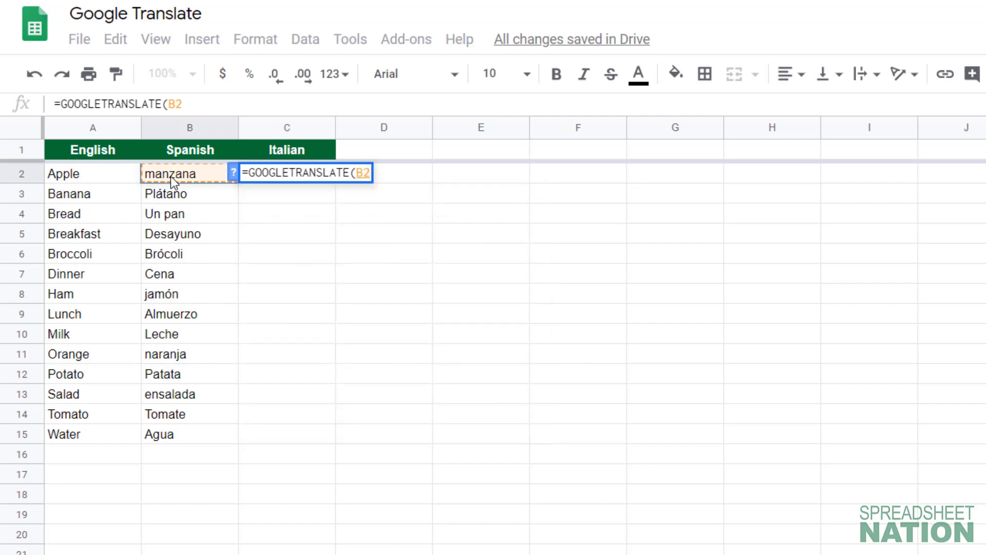
pyautogui.write(', ')
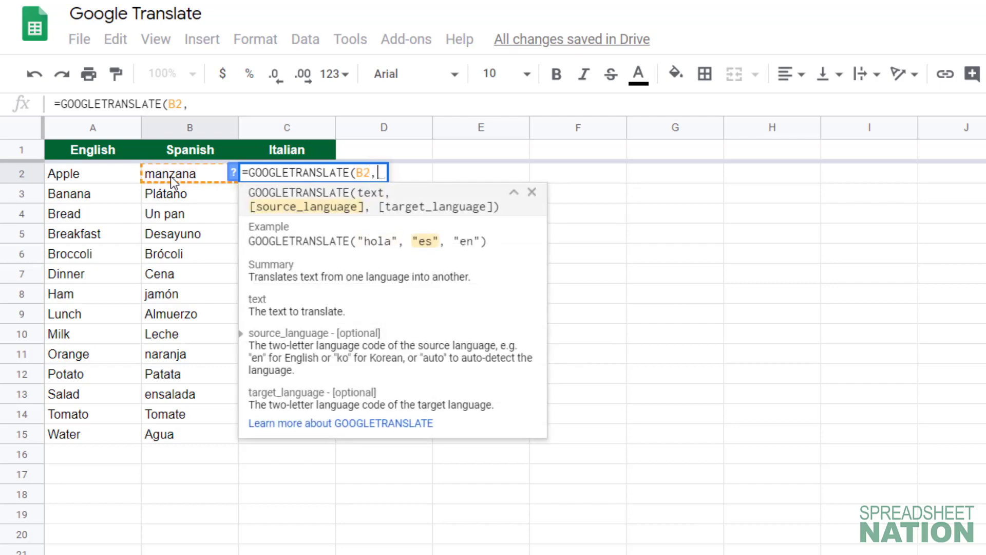
pyautogui.write('"es"')
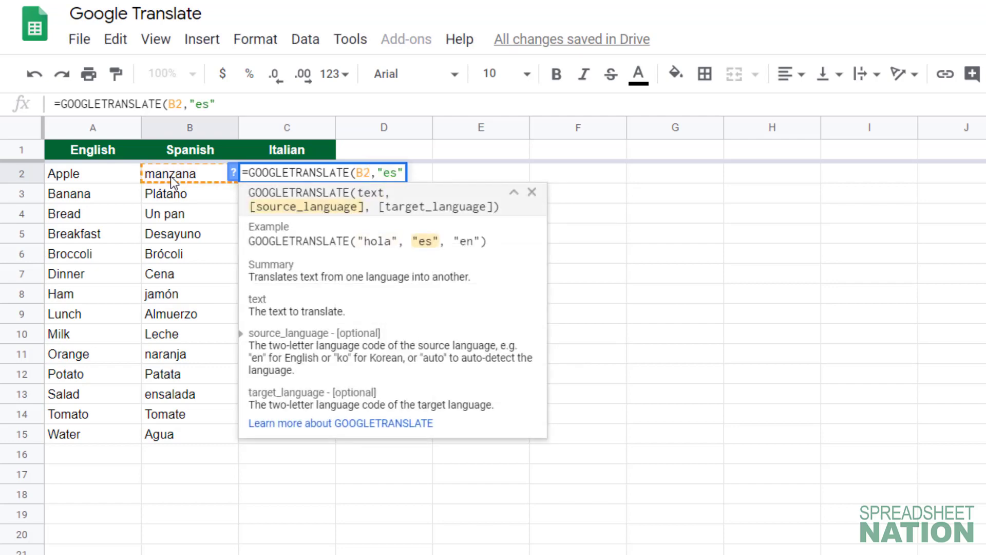
pyautogui.write(',')
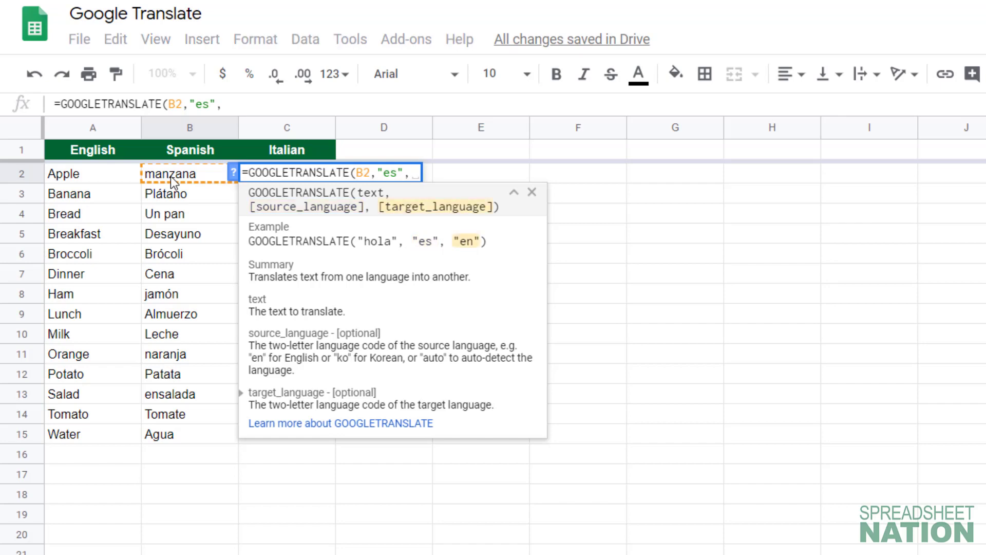
pyautogui.write('"it"')
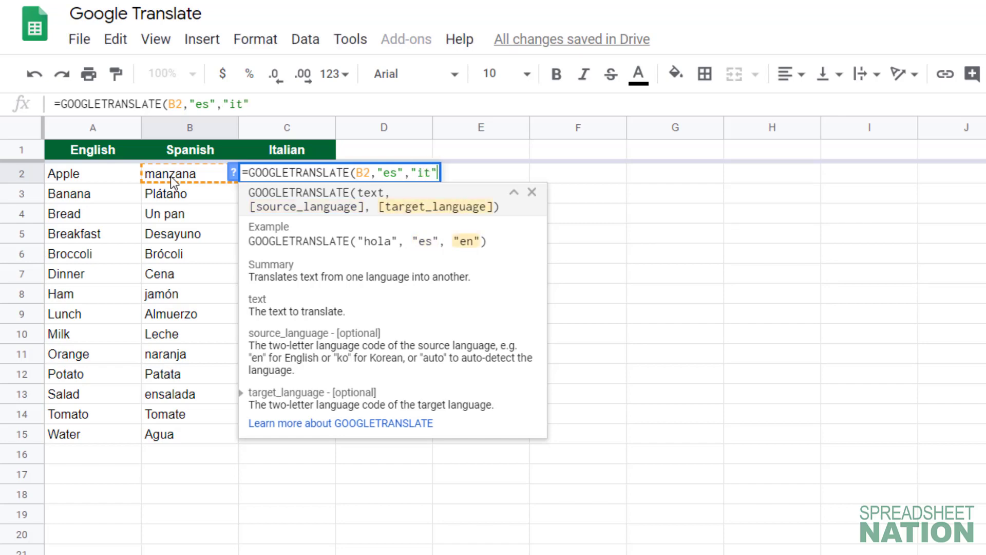
pyautogui.write(')')
pyautogui.press('Return')
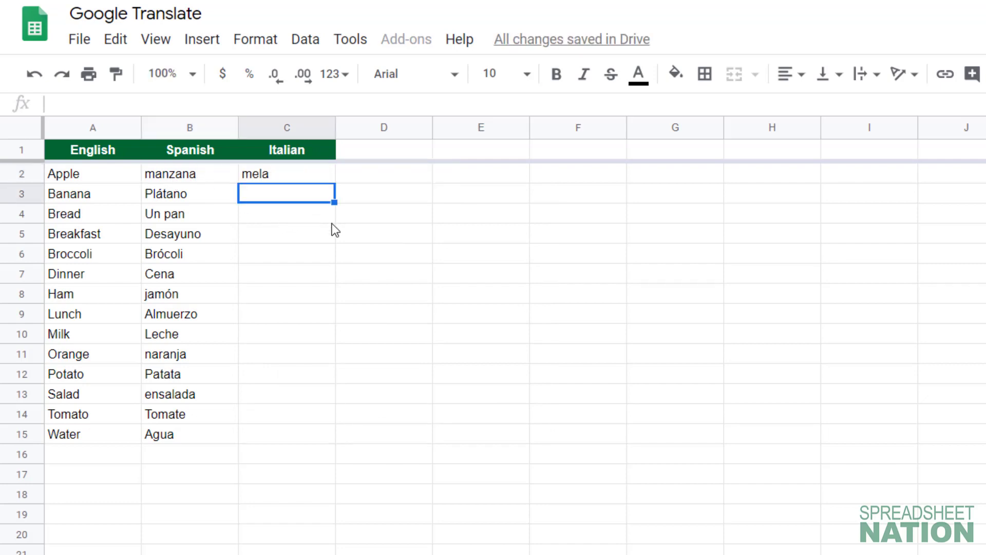
pyautogui.click(323, 176)
pyautogui.moveTo(338, 181); pyautogui.dragTo(266, 431)
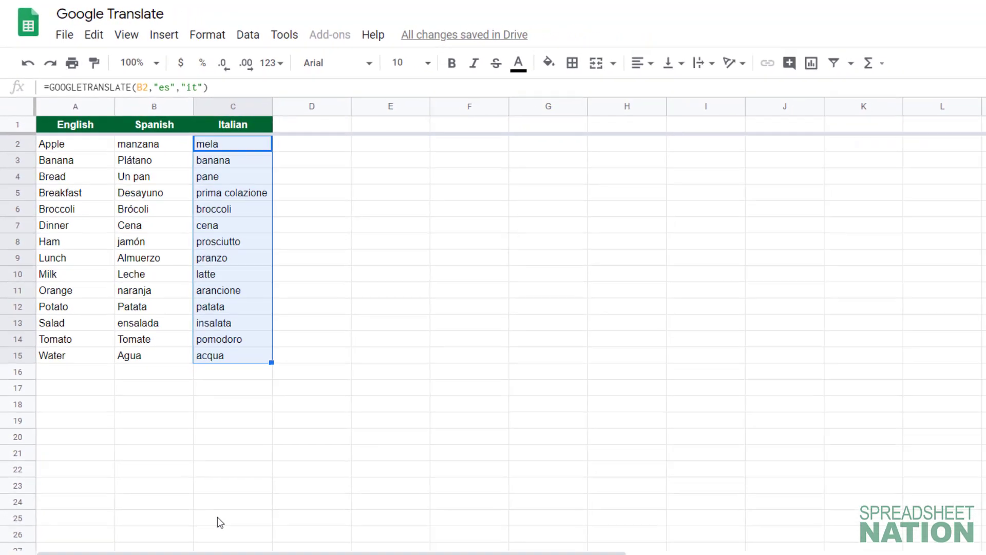
# Open the ISO Codes sheet and look through its full list of languages and their ISO codes
pyautogui.click(208, 536)
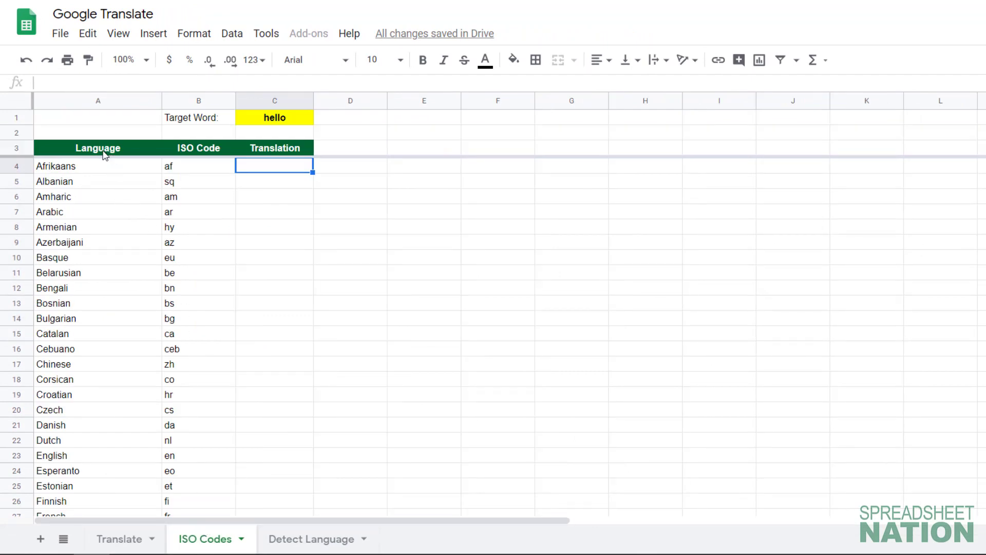
pyautogui.scroll(-7, 107, 165)
pyautogui.scroll(-9, 105, 169)
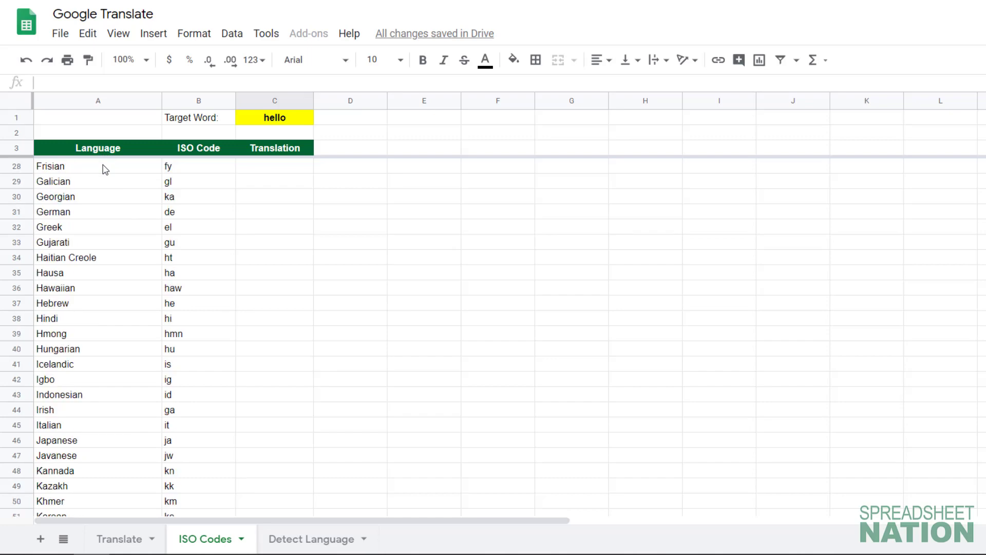
pyautogui.scroll(-16, 104, 170)
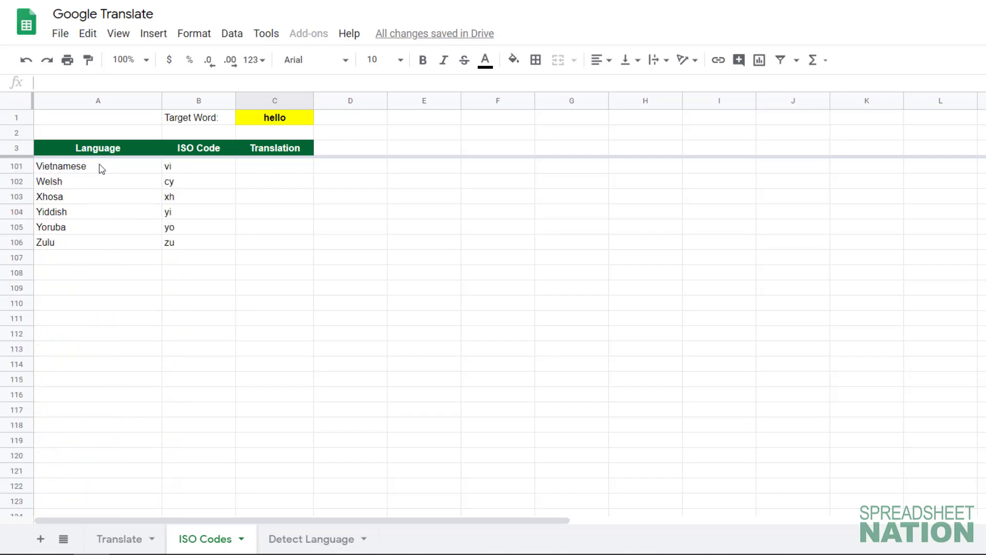
pyautogui.scroll(20, 102, 169)
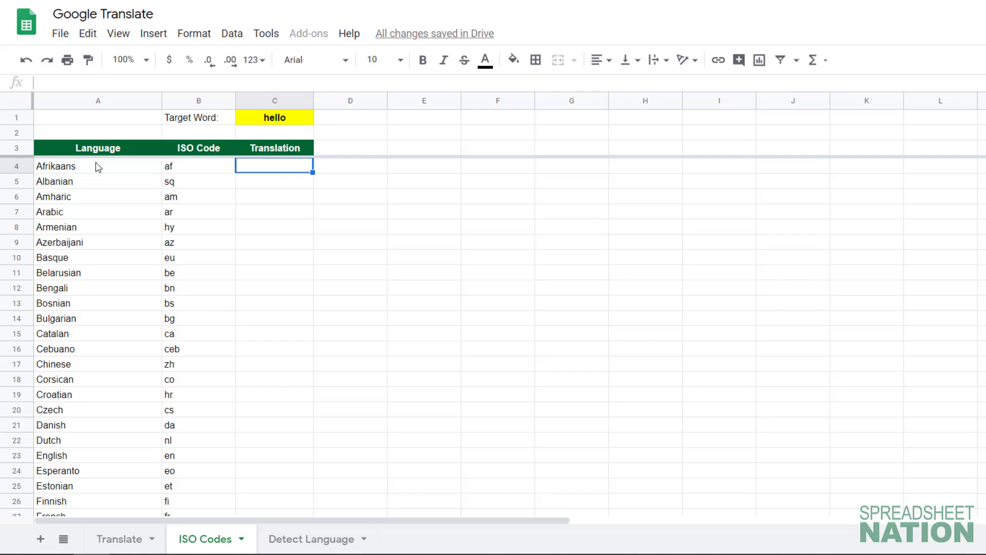
pyautogui.scroll(-2, 96, 166)
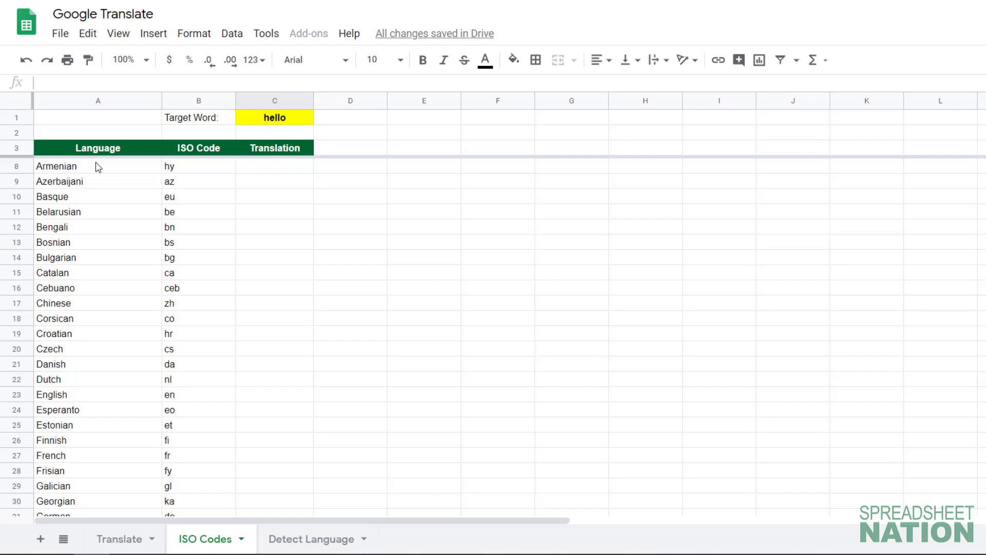
pyautogui.scroll(2, 99, 167)
pyautogui.scroll(-15, 100, 167)
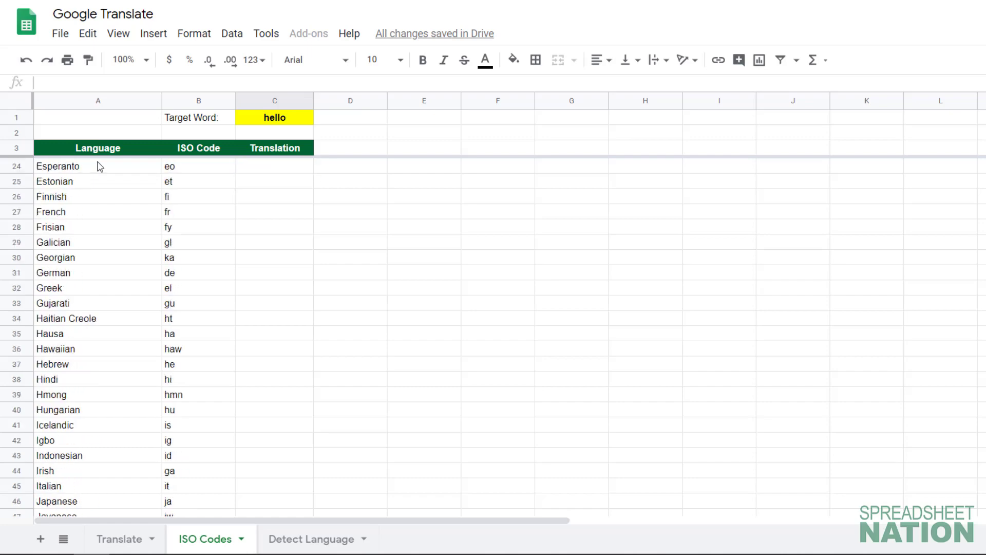
pyautogui.scroll(15, 100, 167)
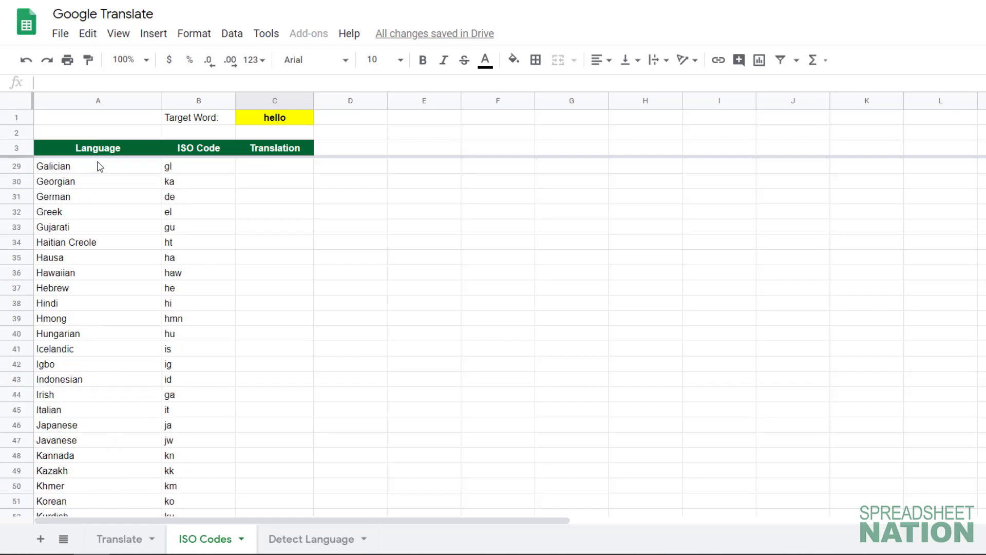
# Enter =GOOGLETRANSLATE($C$1,"en",B4) in C4 to translate the target word into the first listed language
pyautogui.write('=')
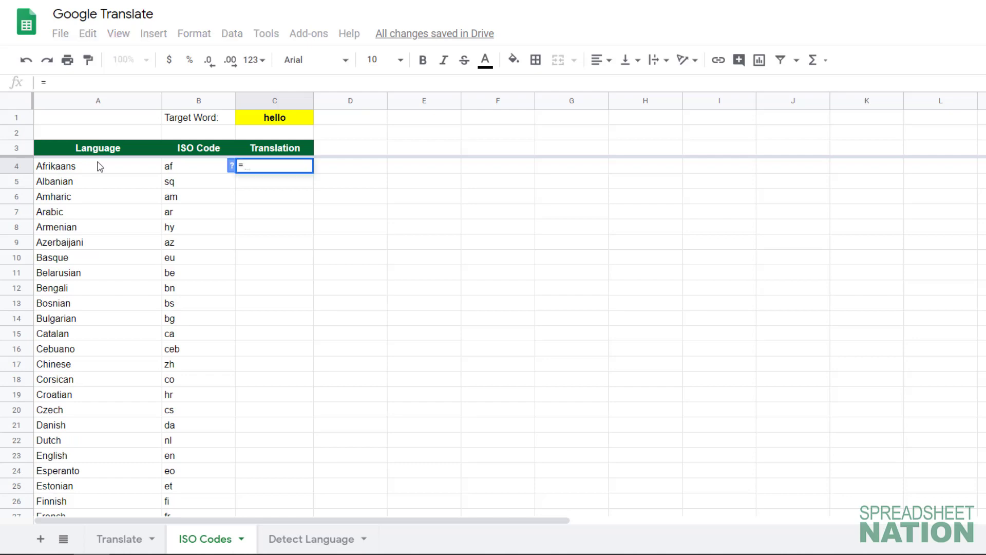
pyautogui.write('googletra')
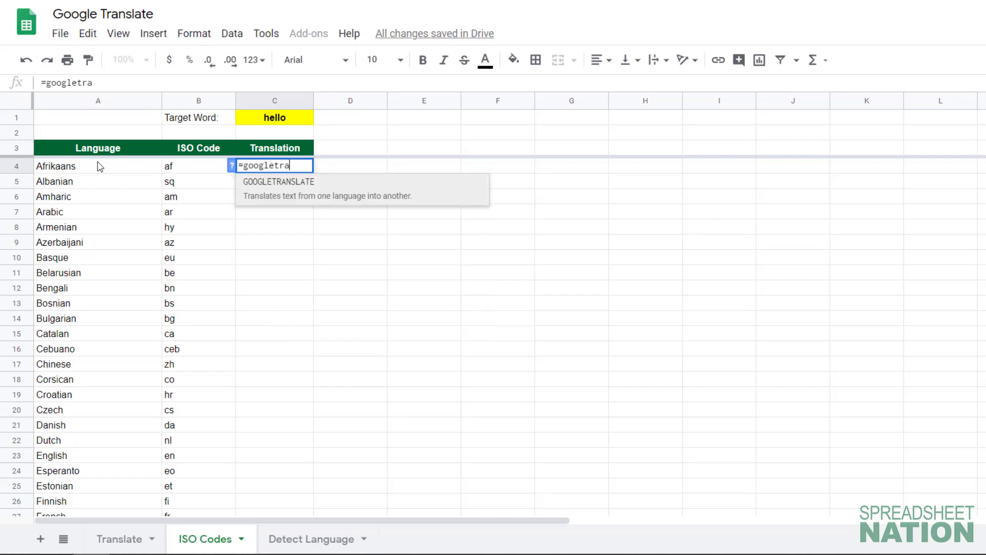
pyautogui.press('Tab')
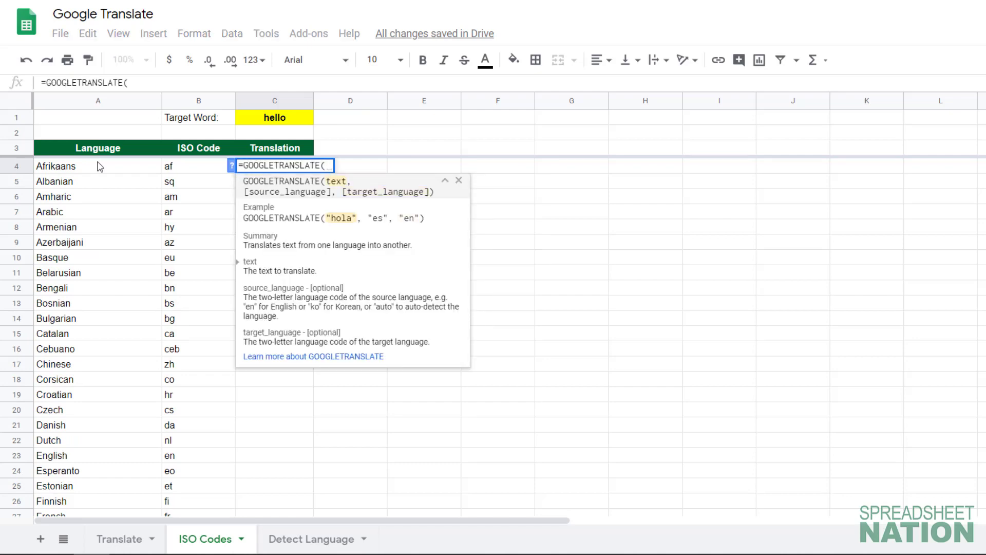
pyautogui.click(267, 120)
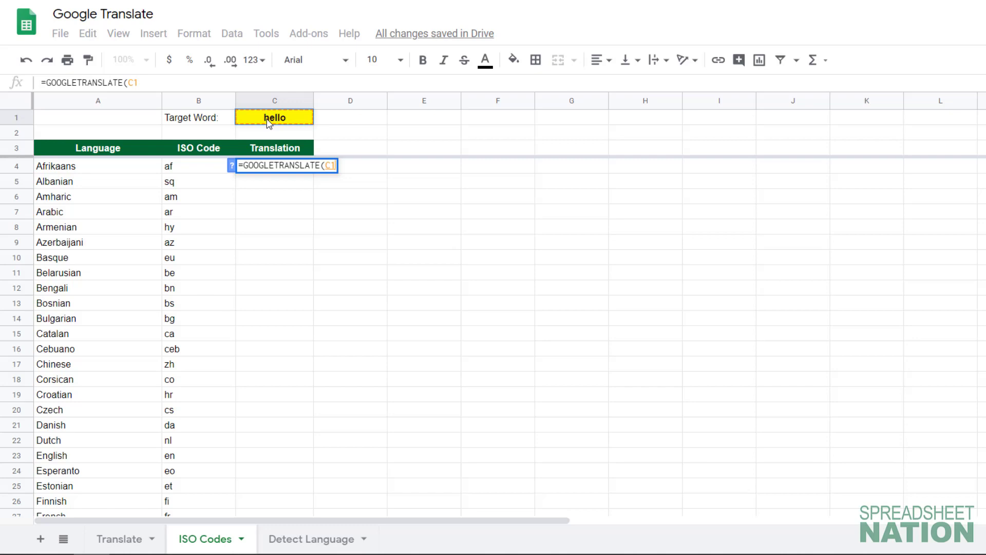
pyautogui.press('F4')
pyautogui.write(', ')
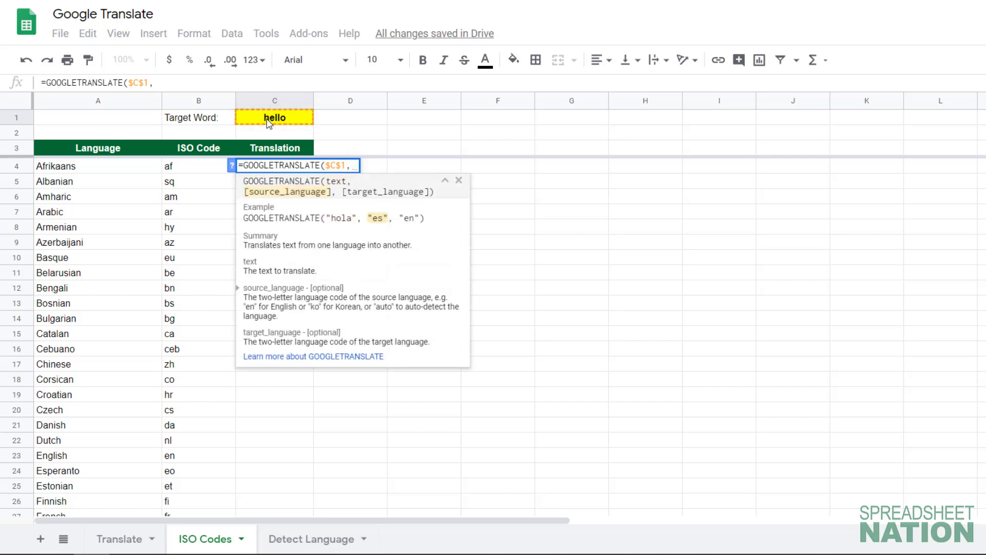
pyautogui.write('"')
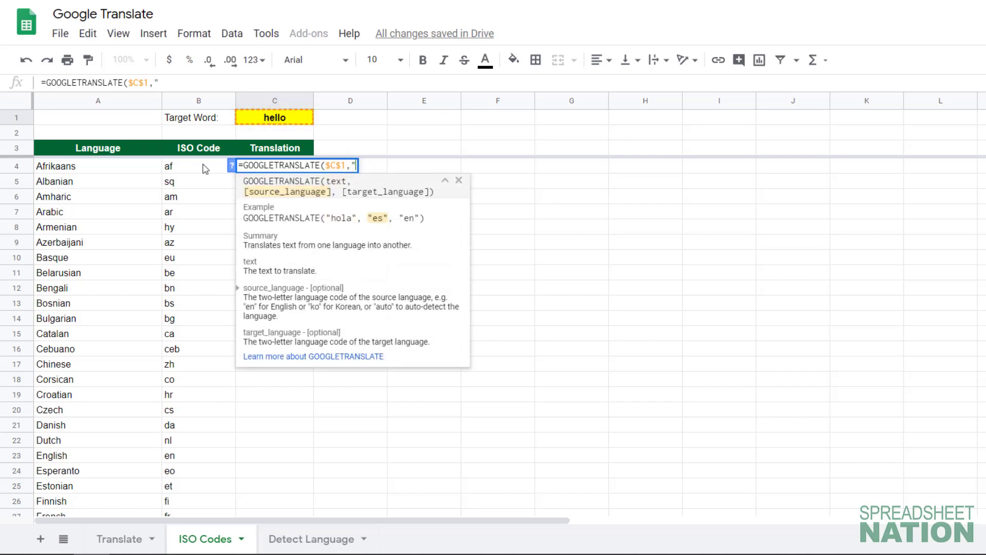
pyautogui.write('en",')
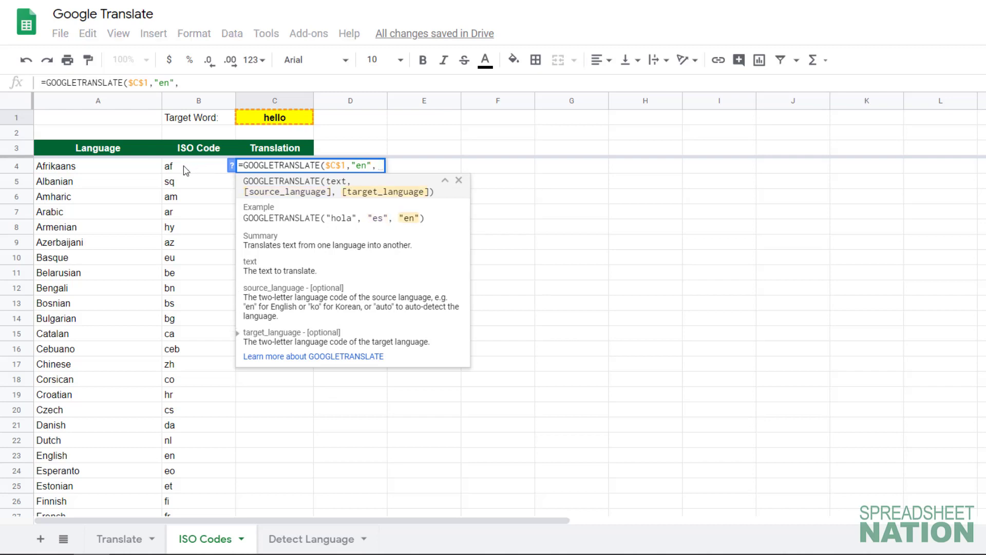
pyautogui.click(186, 171)
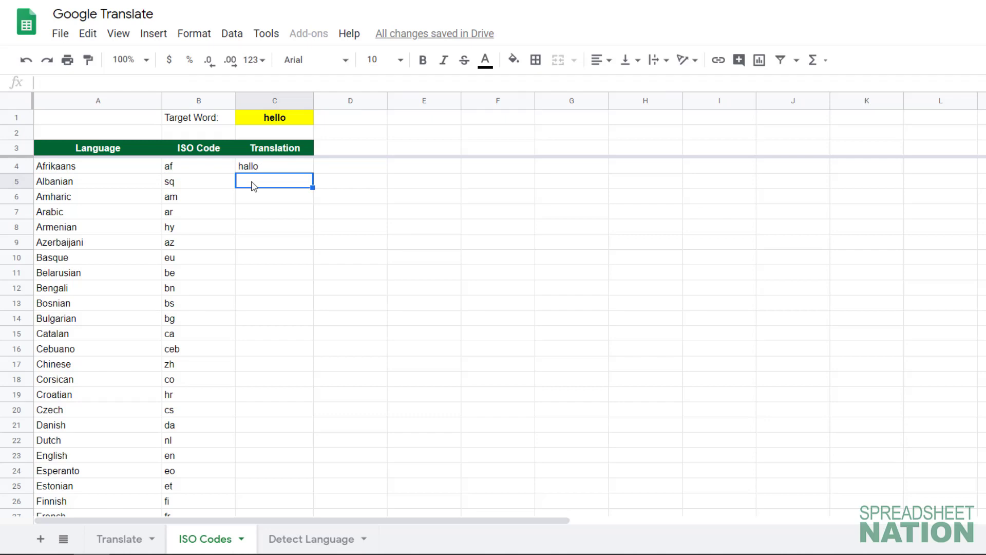
# Fill the C4 translation formula down the Translation column through C106, checking the cell references in C5
pyautogui.click(273, 168)
pyautogui.moveTo(313, 172); pyautogui.dragTo(308, 188)
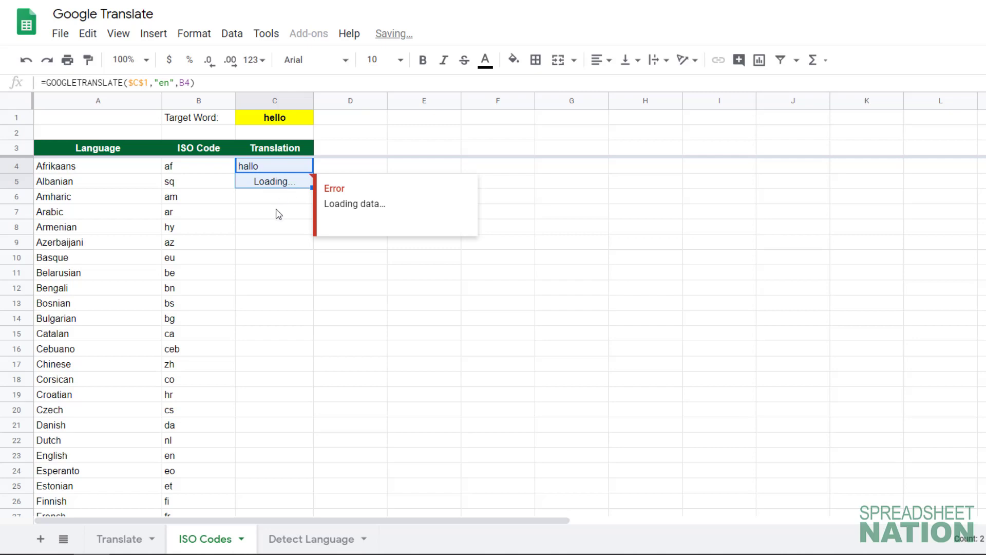
pyautogui.click(287, 186)
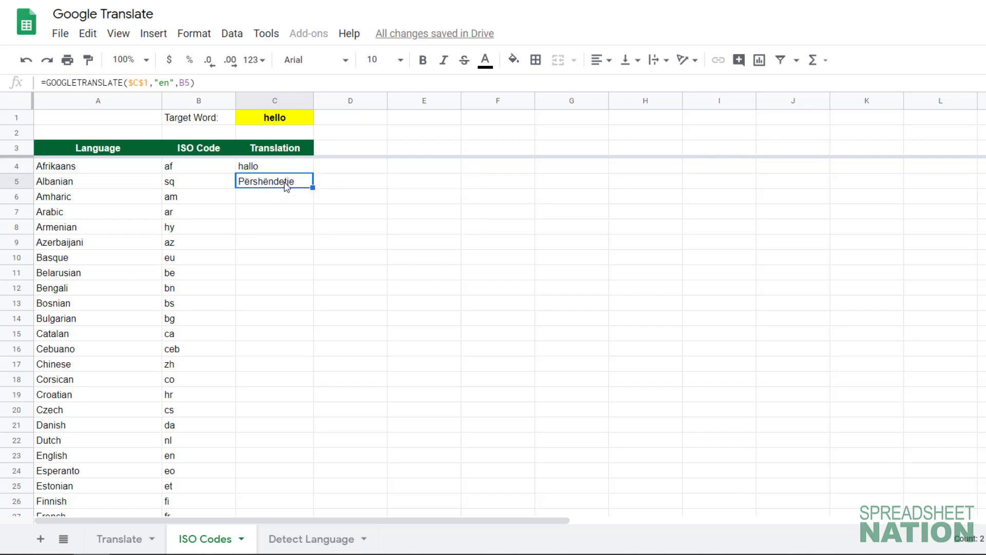
pyautogui.doubleClick(286, 186)
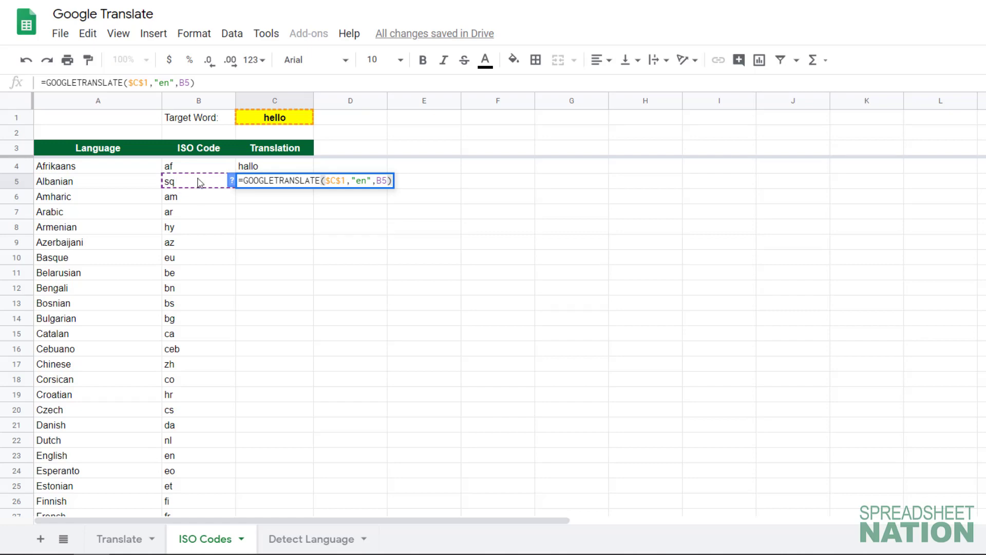
pyautogui.press('Escape')
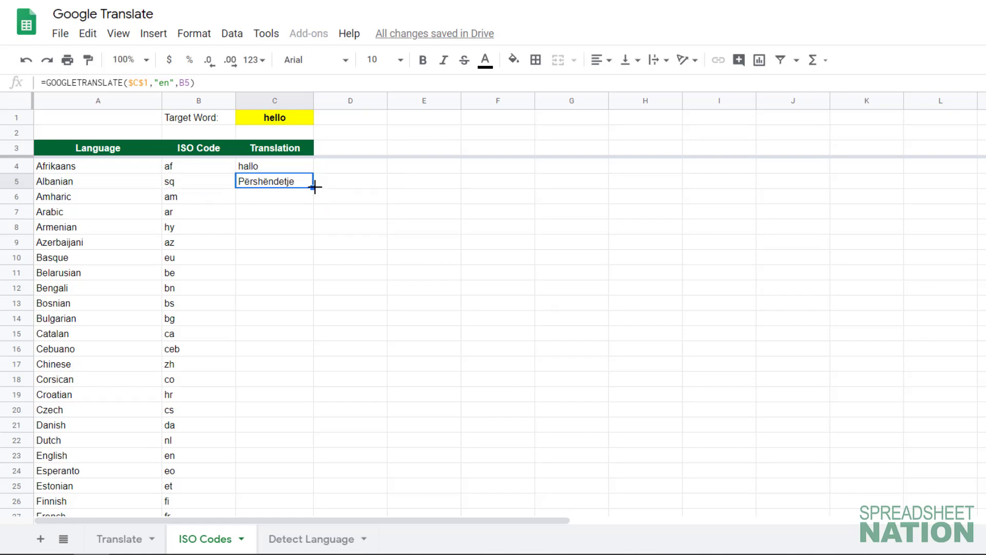
pyautogui.moveTo(313, 188); pyautogui.dragTo(311, 378)
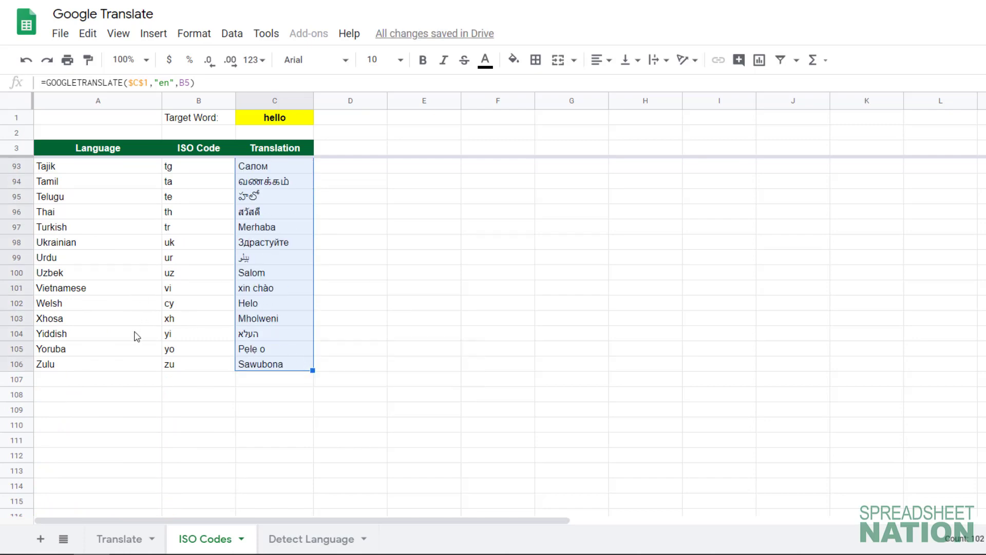
pyautogui.scroll(7, 136, 336)
pyautogui.scroll(6, 138, 337)
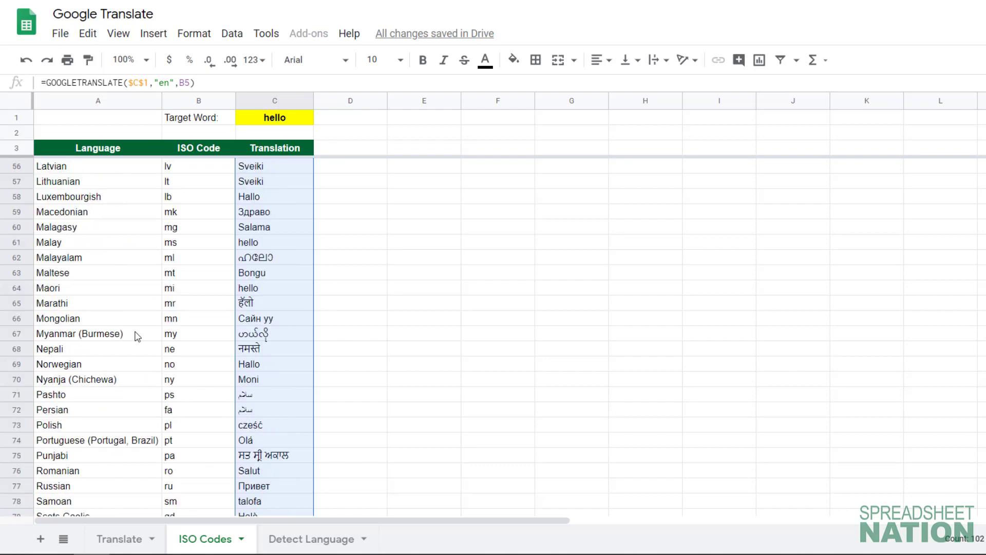
pyautogui.scroll(17, 137, 336)
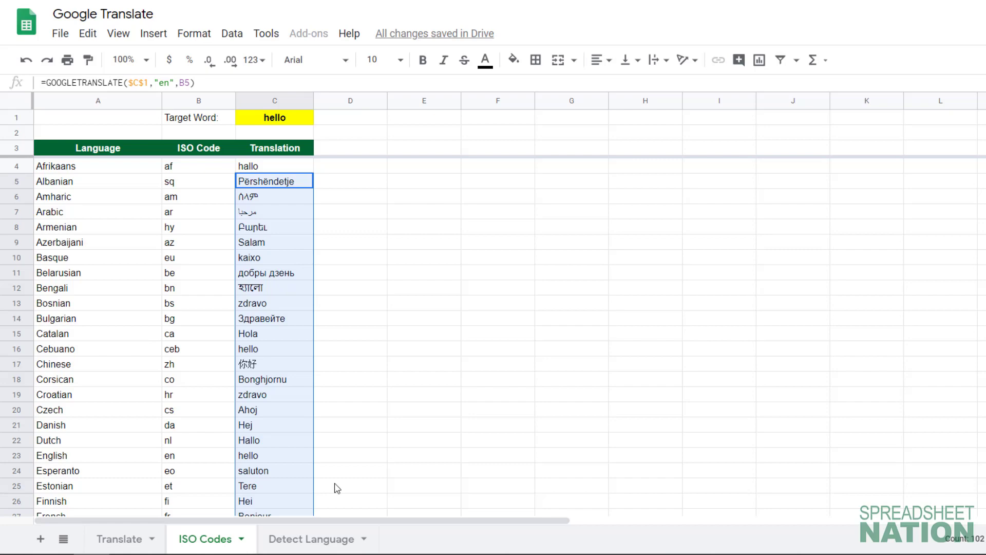
# On the Detect Language sheet, enter =DETECTLANGUAGE(A2) in B2 to identify the lookup phrase's language
pyautogui.click(311, 540)
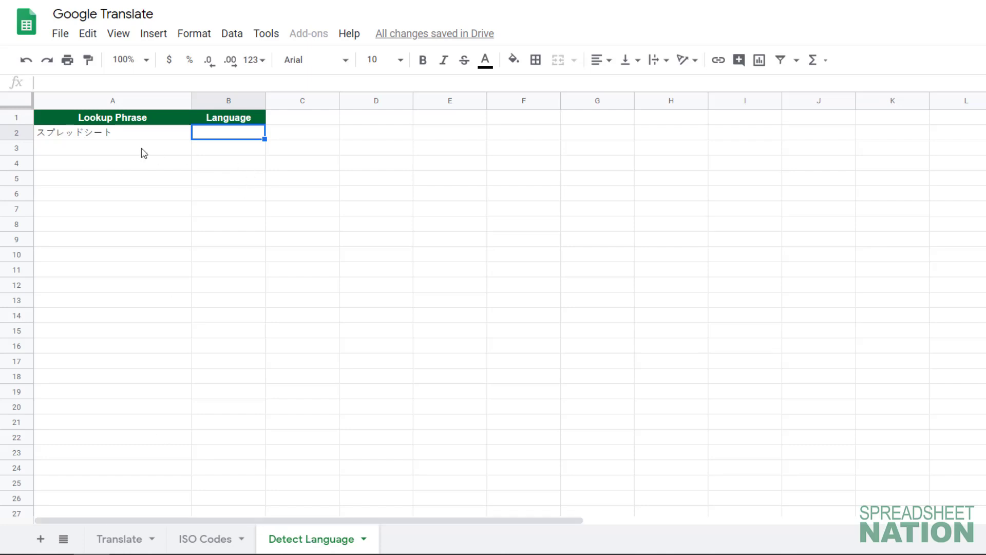
pyautogui.click(140, 134)
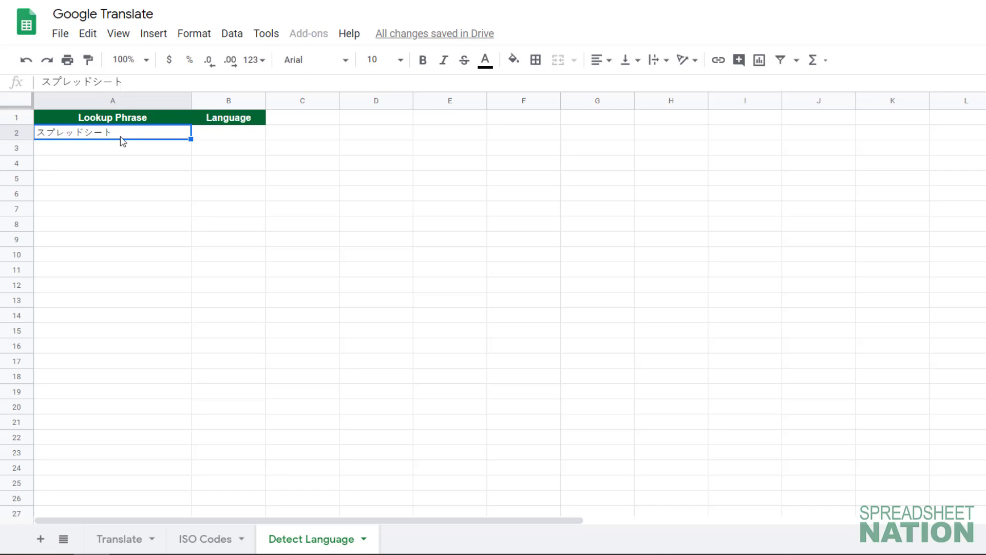
pyautogui.click(232, 136)
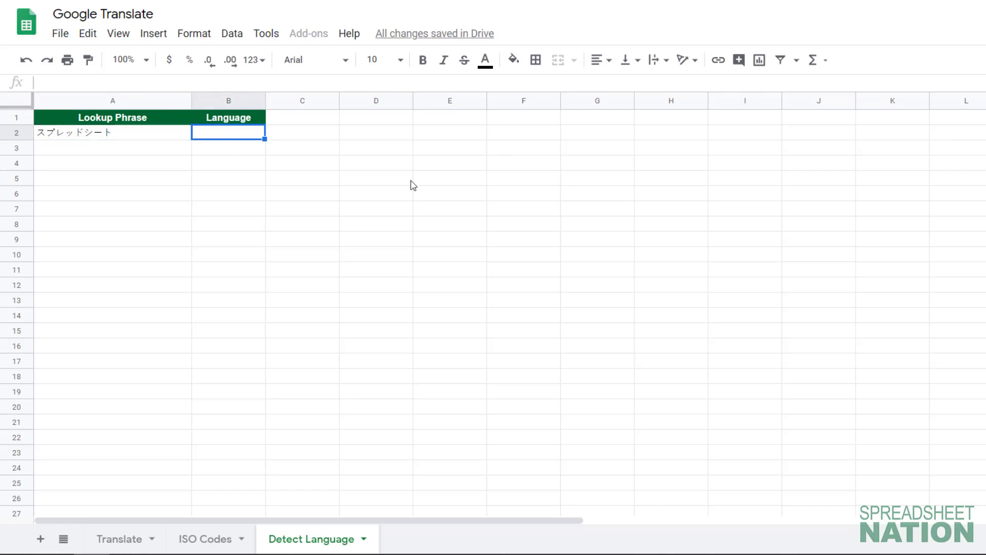
pyautogui.write('=detect')
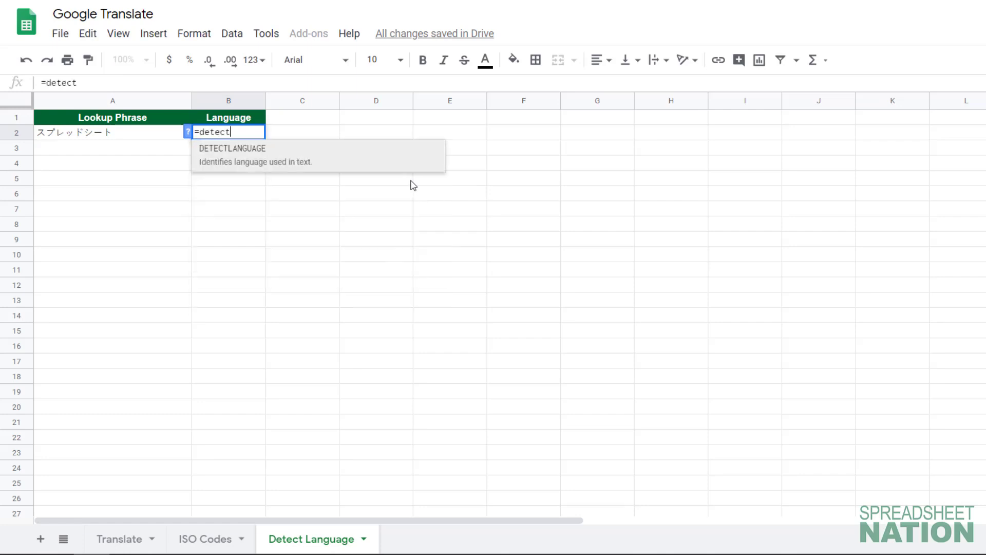
pyautogui.press('Tab')
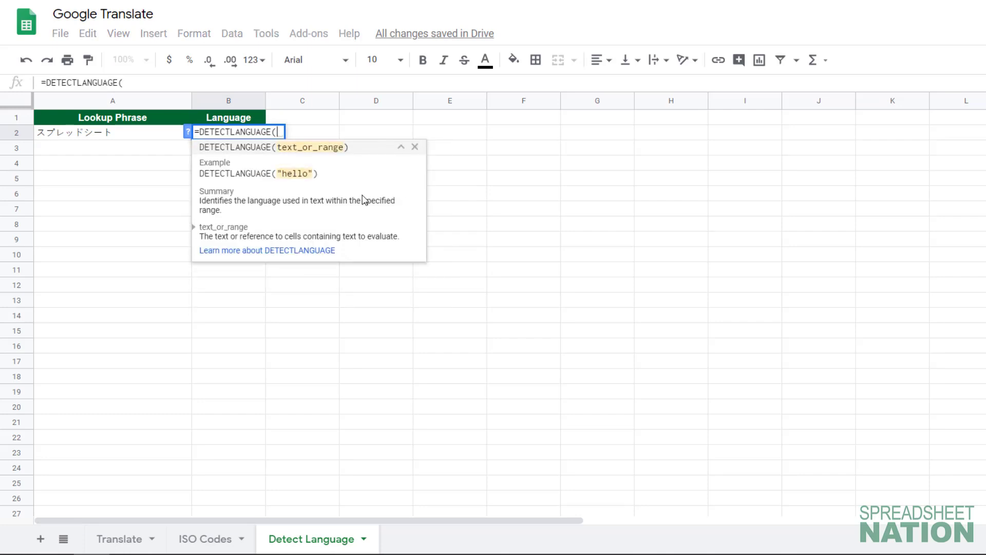
pyautogui.click(129, 135)
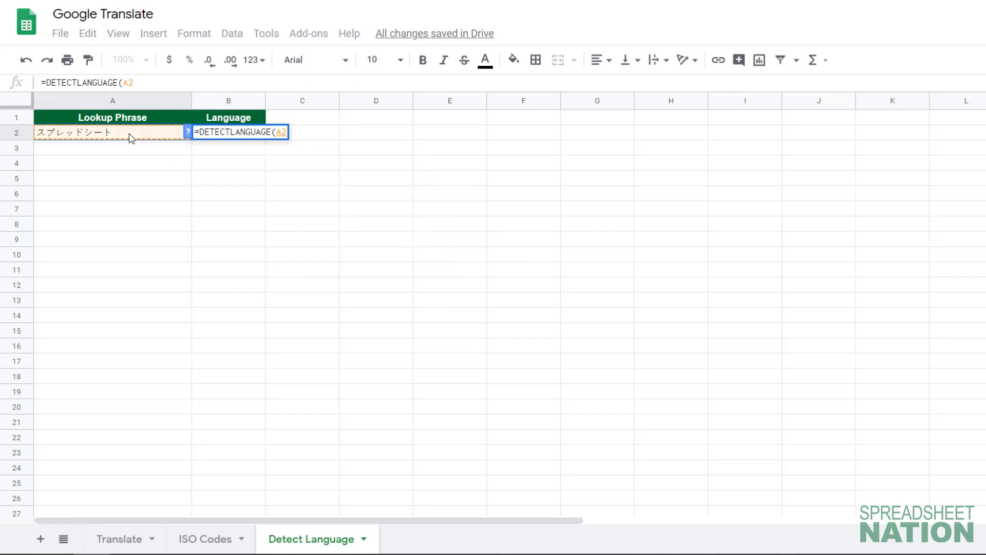
pyautogui.press('Return')
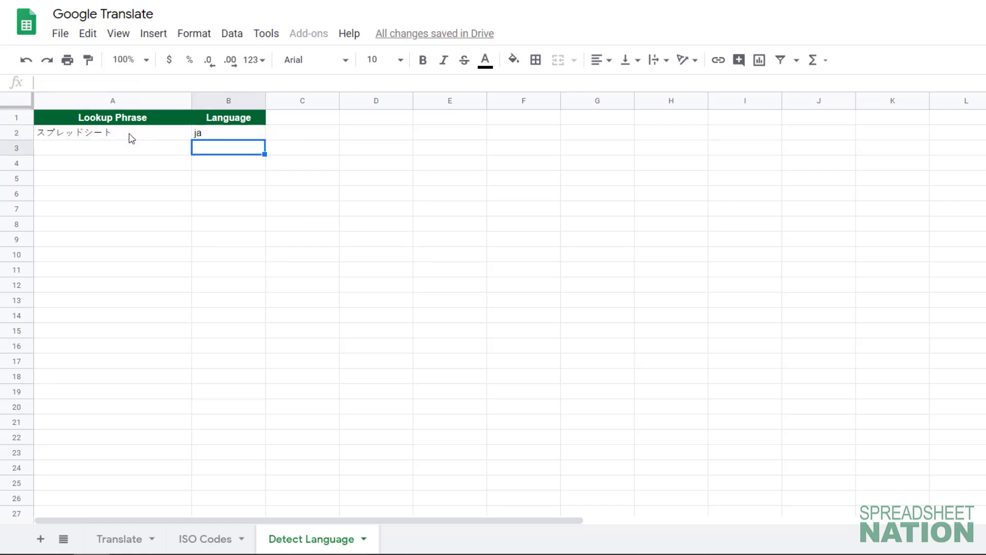
# Look up which language the code ja stands for in the ISO Codes sheet
pyautogui.click(202, 536)
pyautogui.scroll(-1, 220, 363)
pyautogui.scroll(-5, 220, 362)
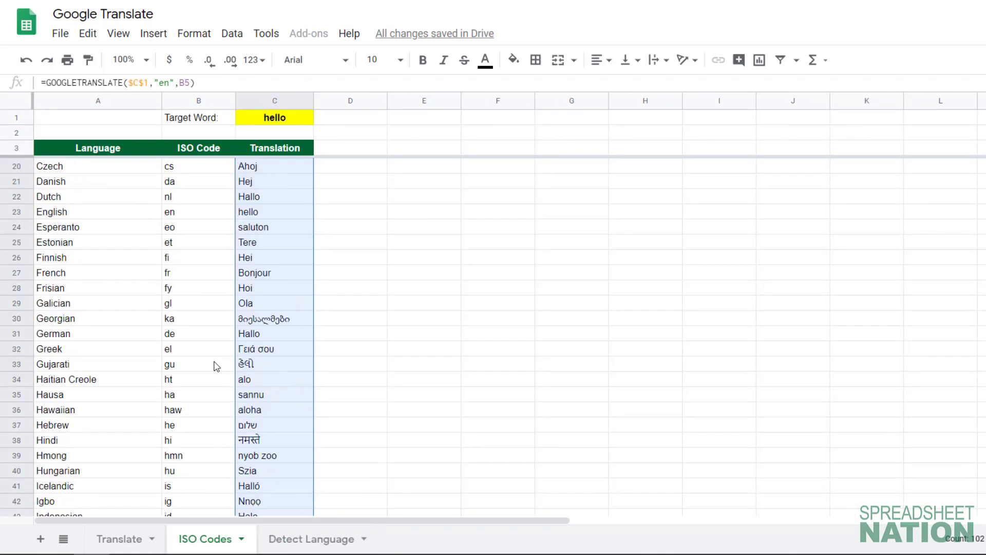
pyautogui.scroll(-1, 216, 365)
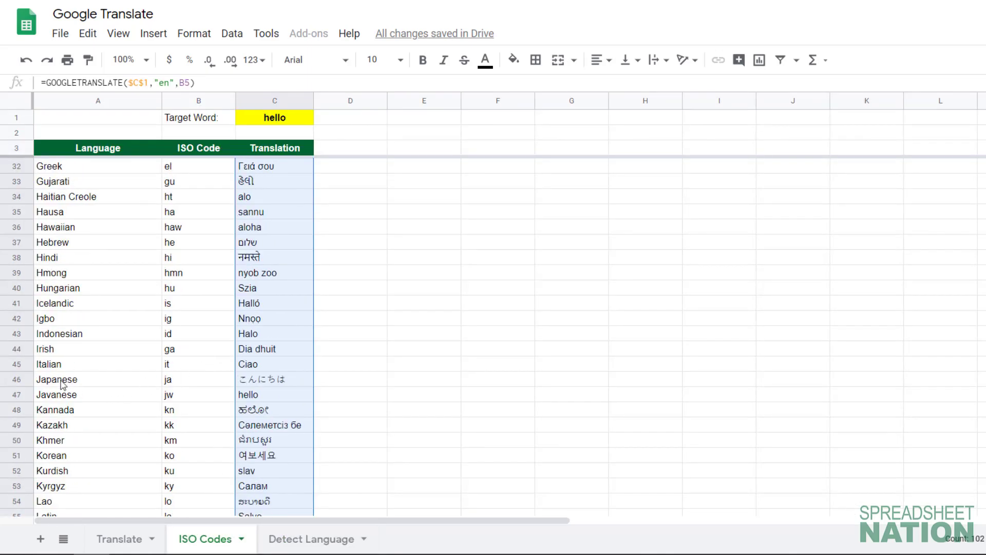
pyautogui.moveTo(49, 381); pyautogui.dragTo(190, 391)
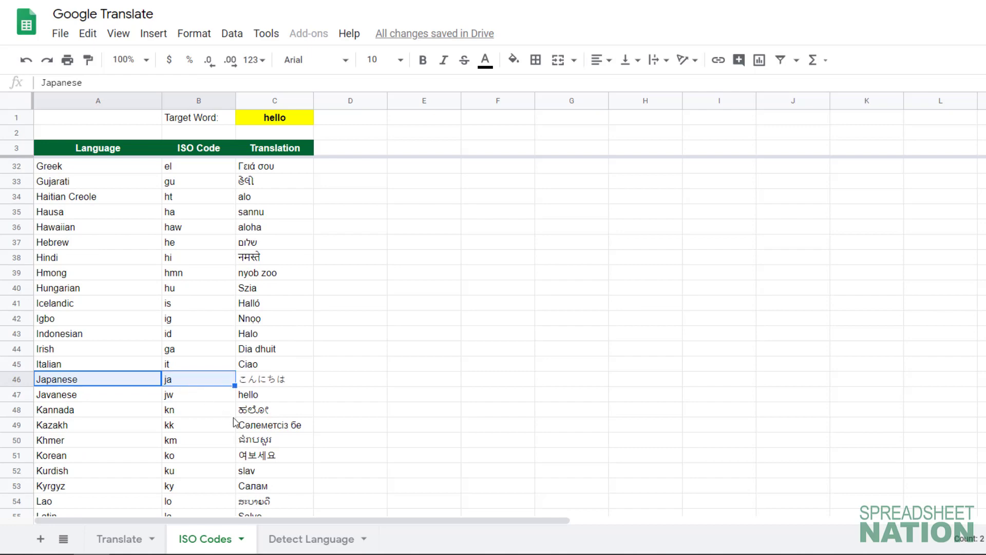
# On the Detect Language sheet, enter =GOOGLETRANSLATE(A2,B2,"en") in C2 to translate the lookup phrase into English
pyautogui.click(338, 550)
pyautogui.click(310, 137)
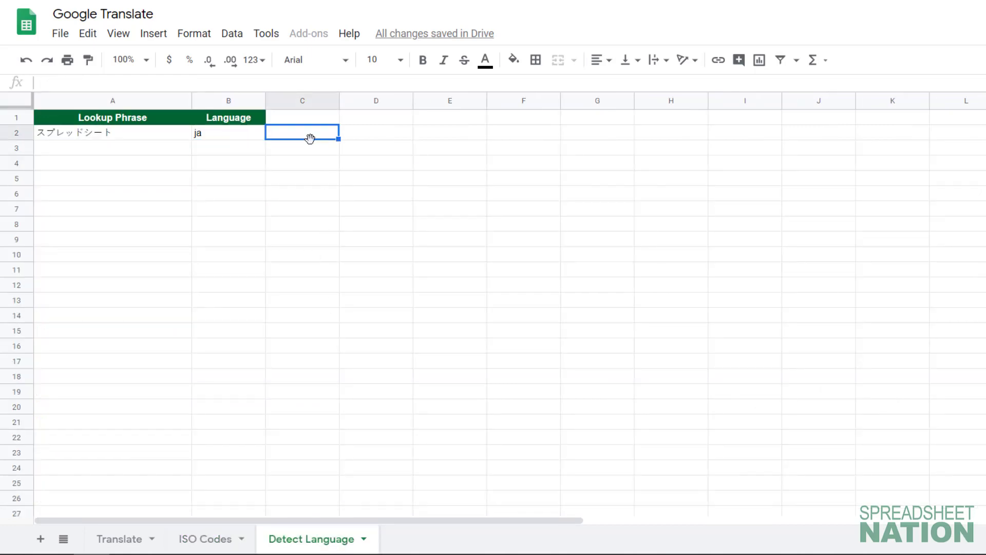
pyautogui.write('=')
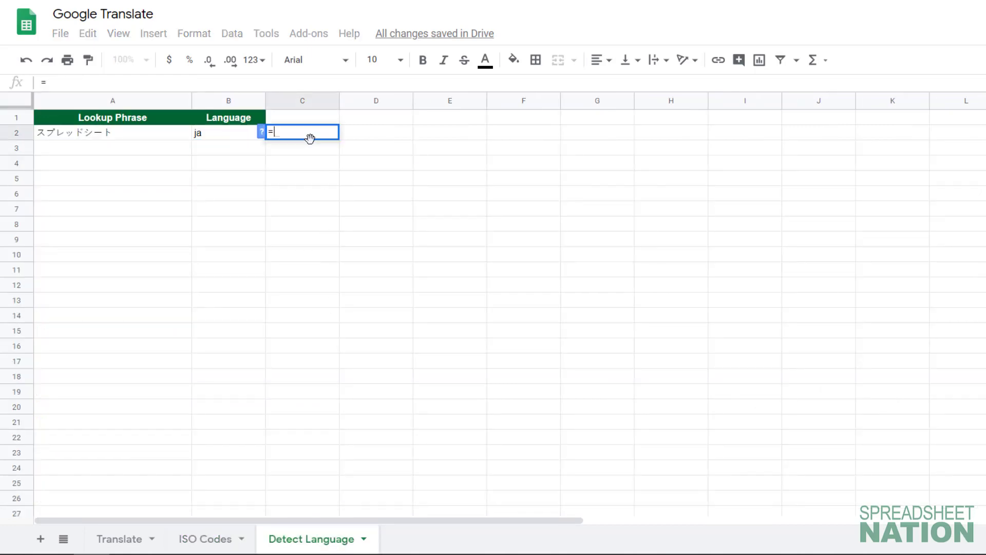
pyautogui.write('googlet')
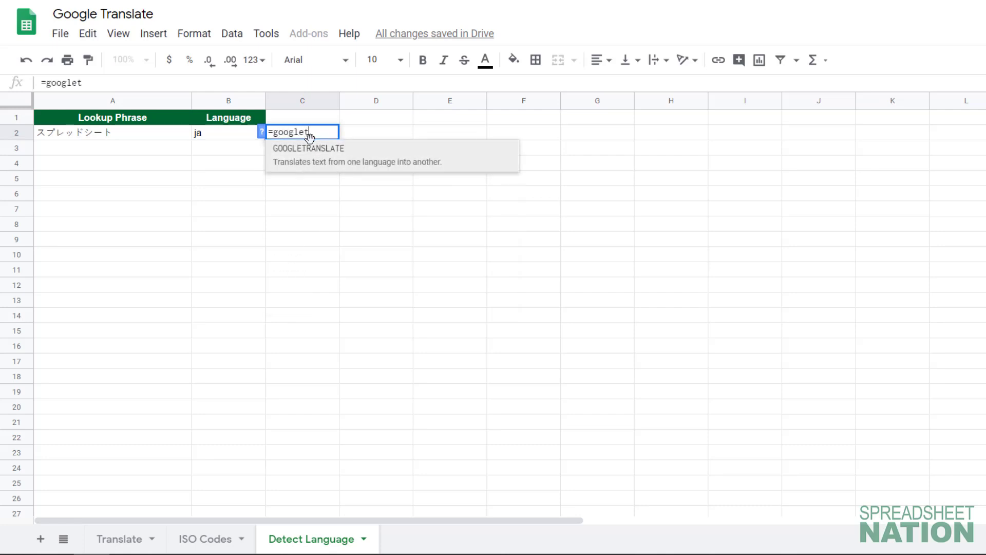
pyautogui.press('Tab')
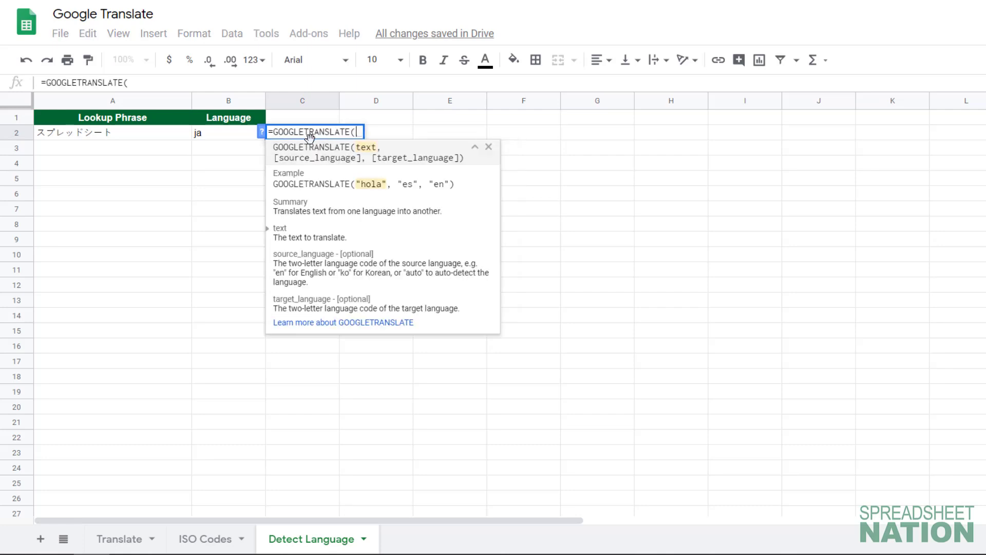
pyautogui.click(134, 136)
pyautogui.write(',')
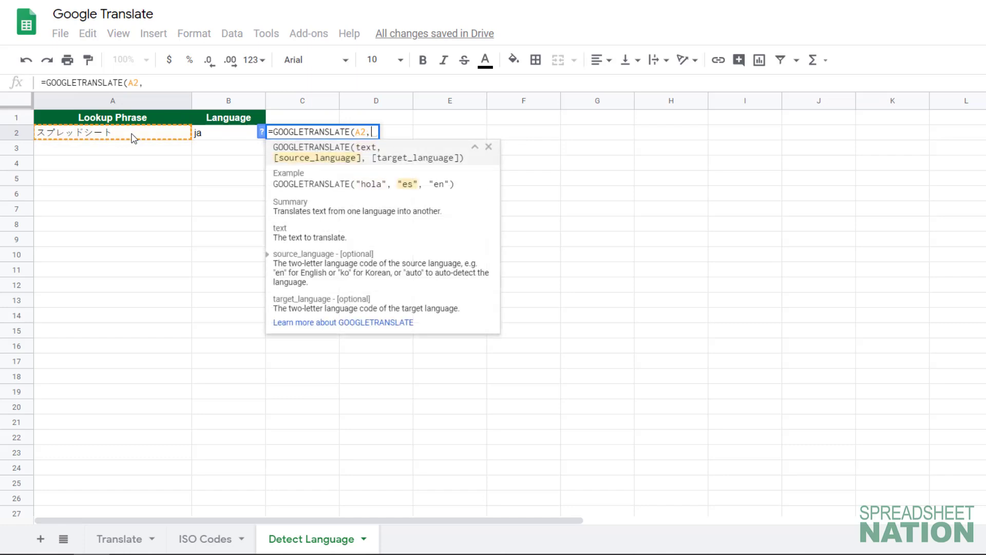
pyautogui.click(133, 137)
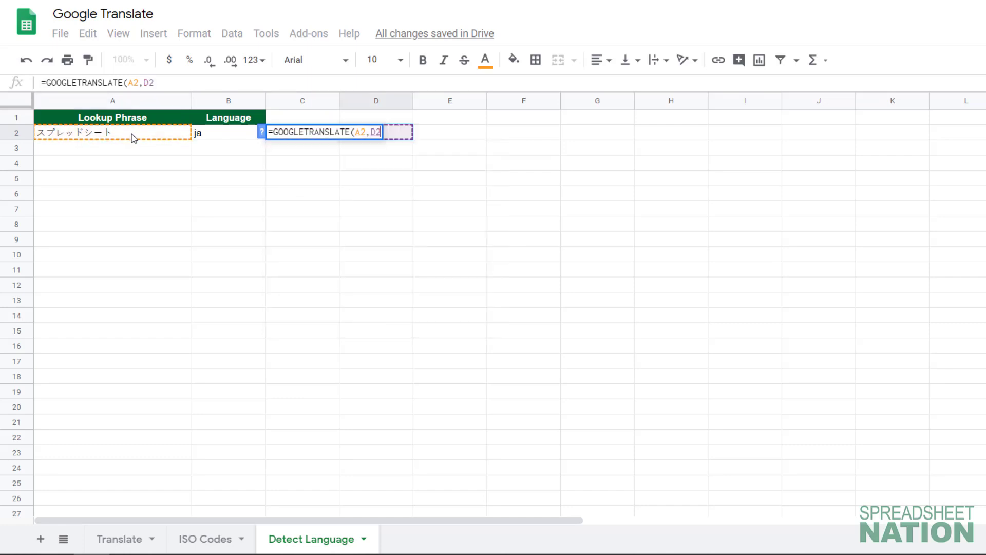
pyautogui.press('Right')
pyautogui.write(',"')
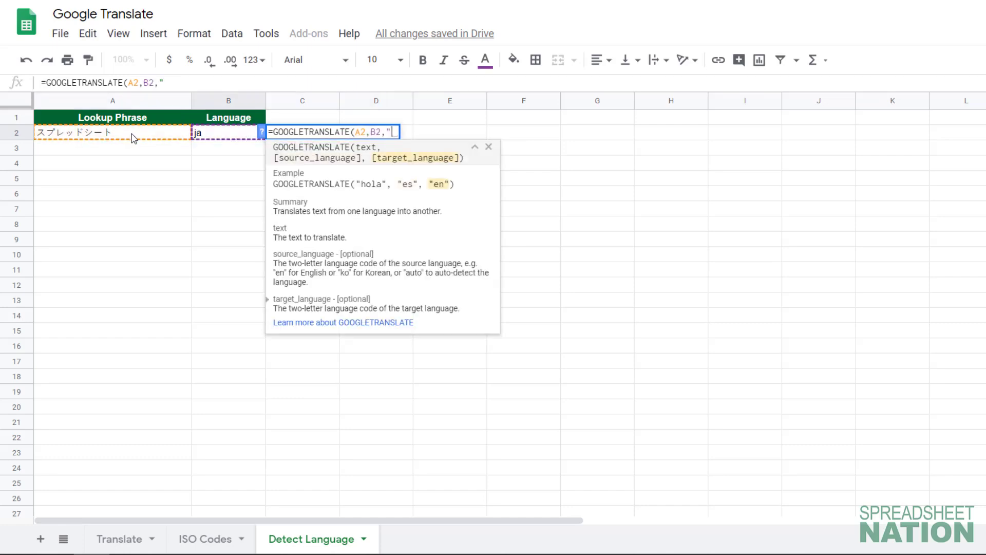
pyautogui.write('en")')
pyautogui.press('Return')
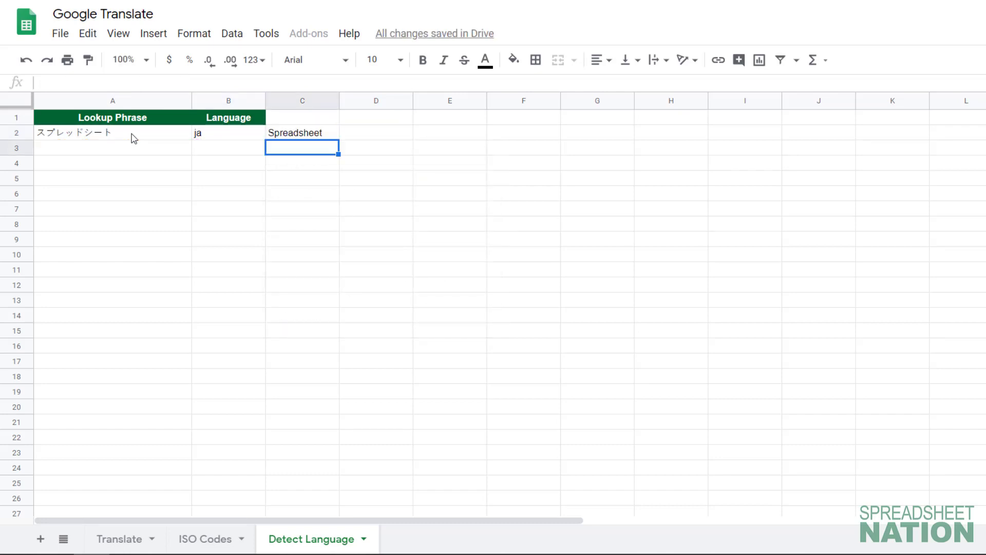
# Enter =GOOGLETRANSLATE(A2,"auto","auto") in D2 to translate the lookup phrase with automatic source and target languages
pyautogui.click(390, 134)
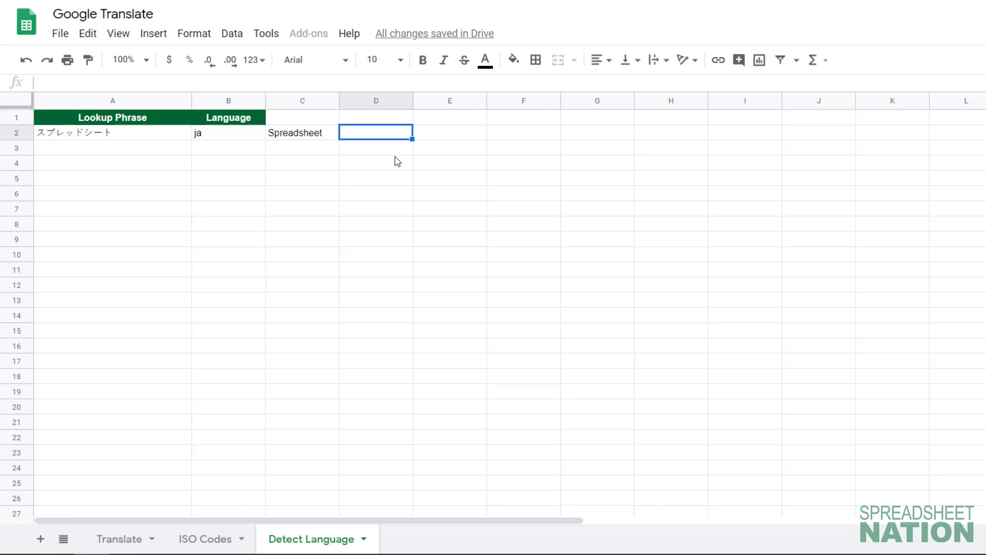
pyautogui.write('=googlet')
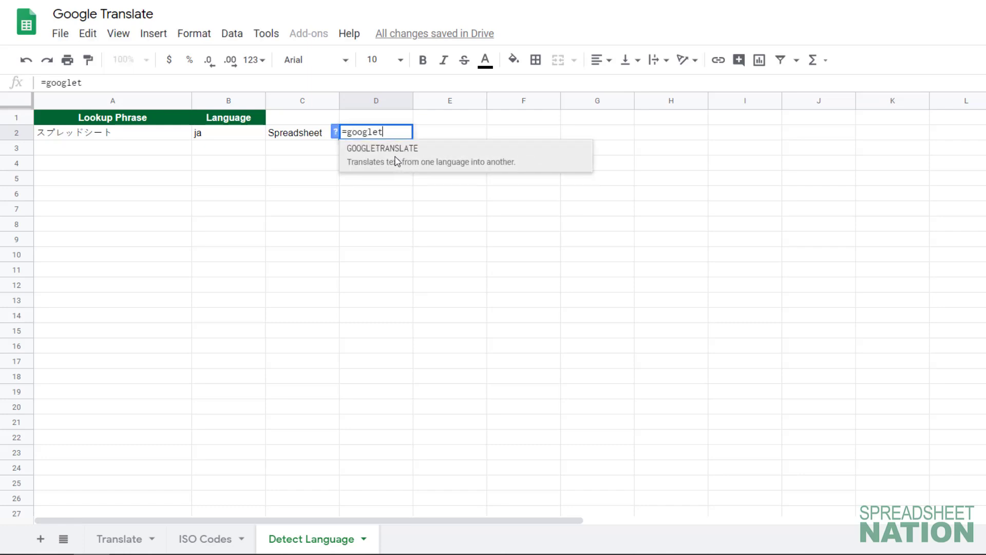
pyautogui.press('Tab')
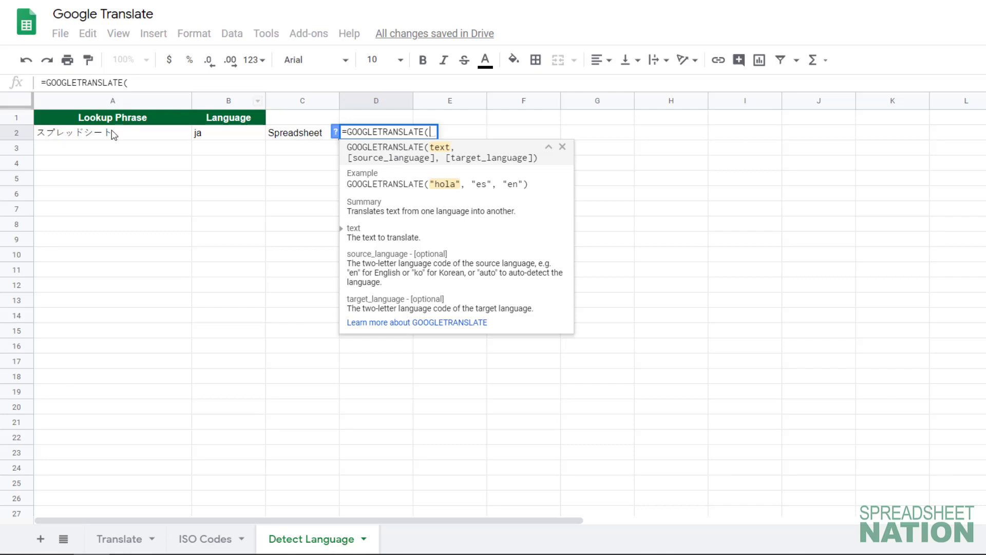
pyautogui.click(114, 134)
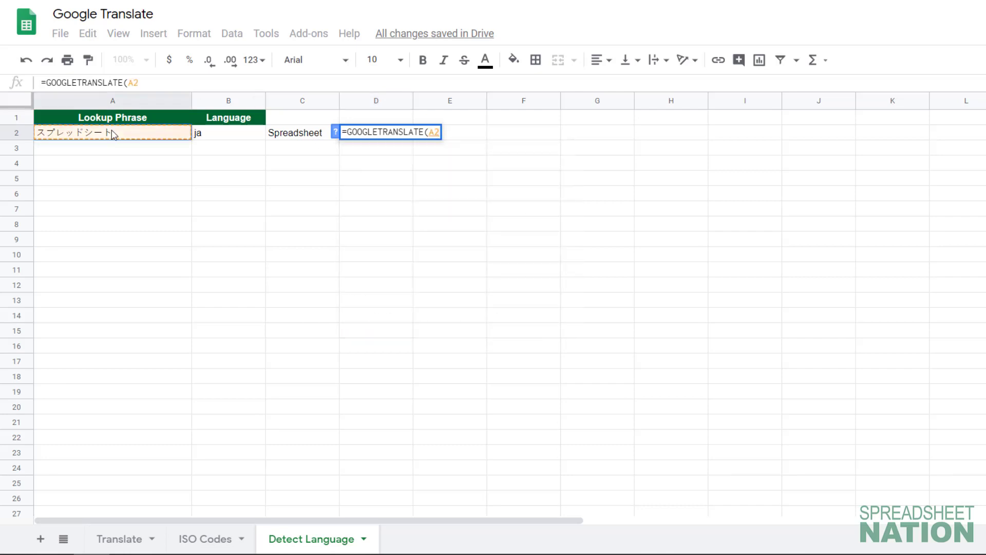
pyautogui.write(',')
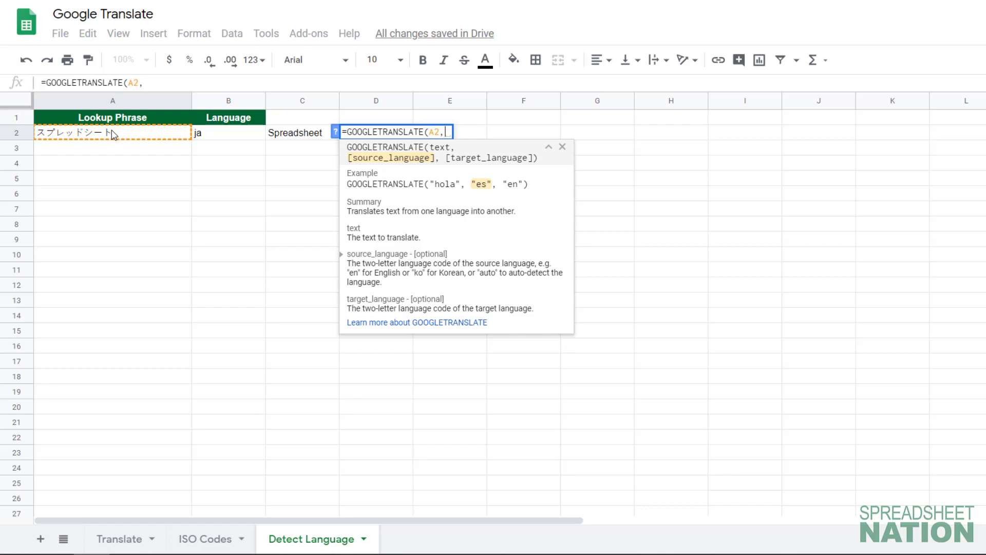
pyautogui.write('"au')
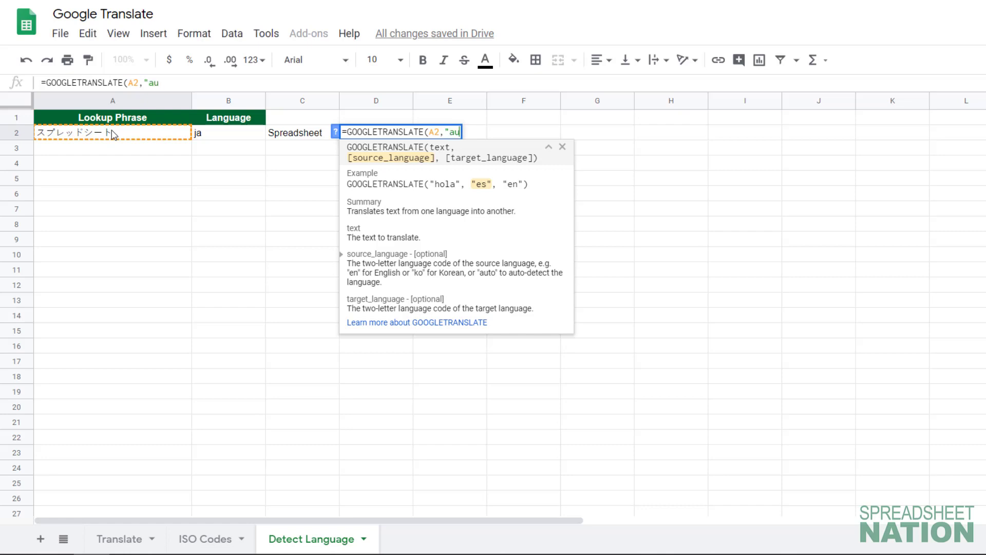
pyautogui.write('to",')
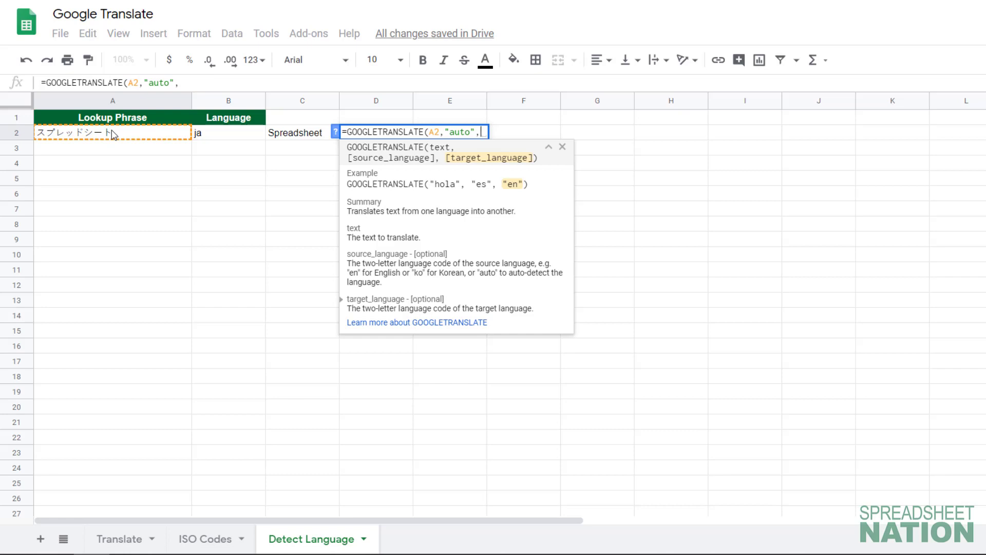
pyautogui.write('"auto')
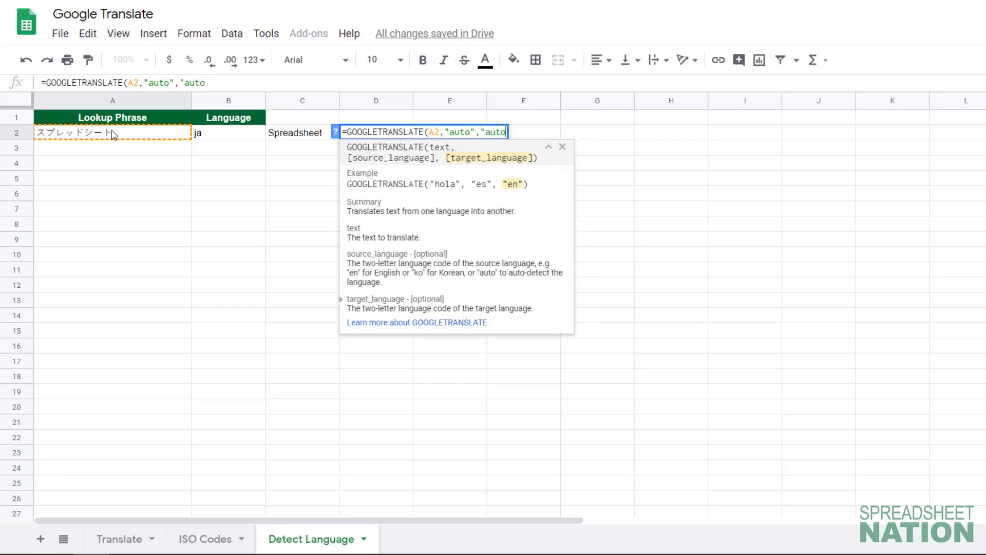
pyautogui.write('")')
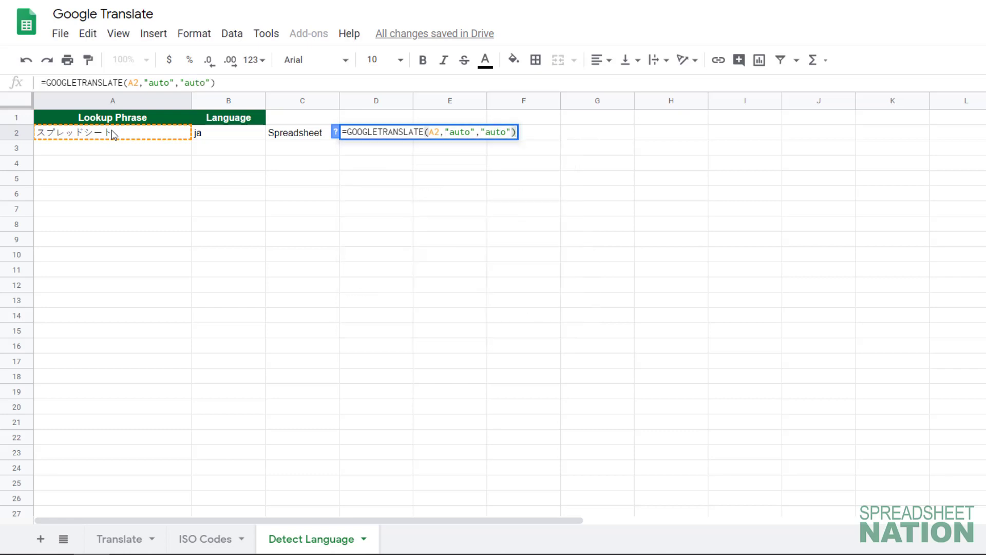
pyautogui.press('Return')
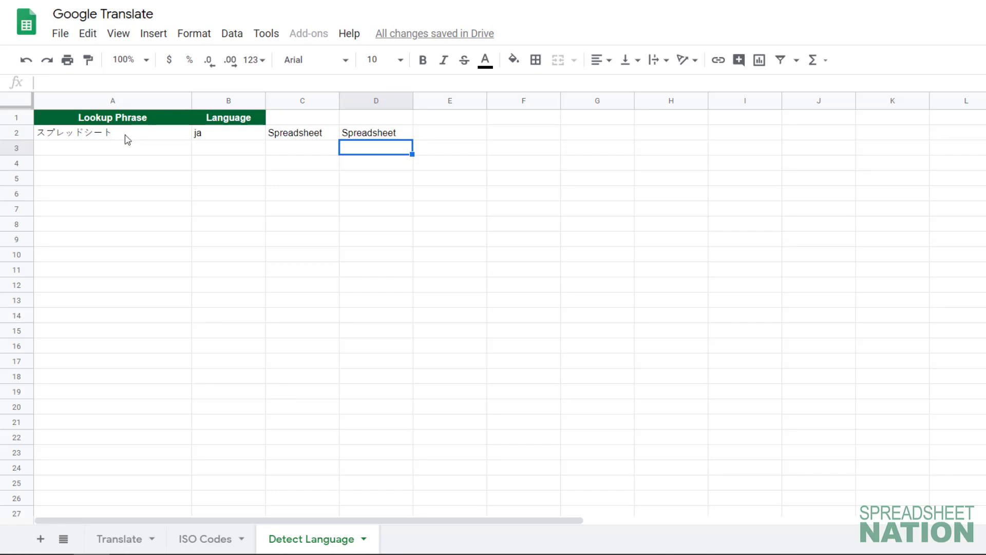
pyautogui.click(399, 136)
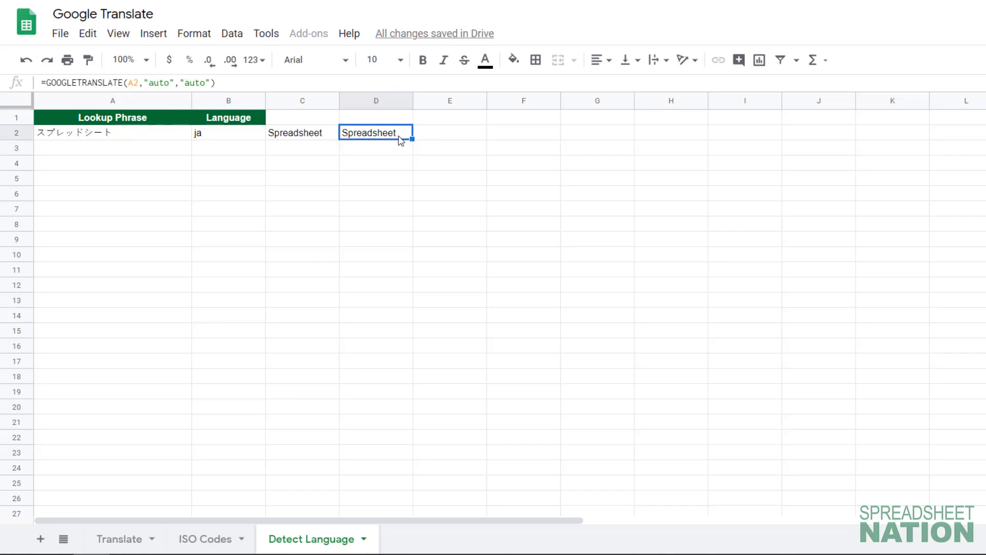